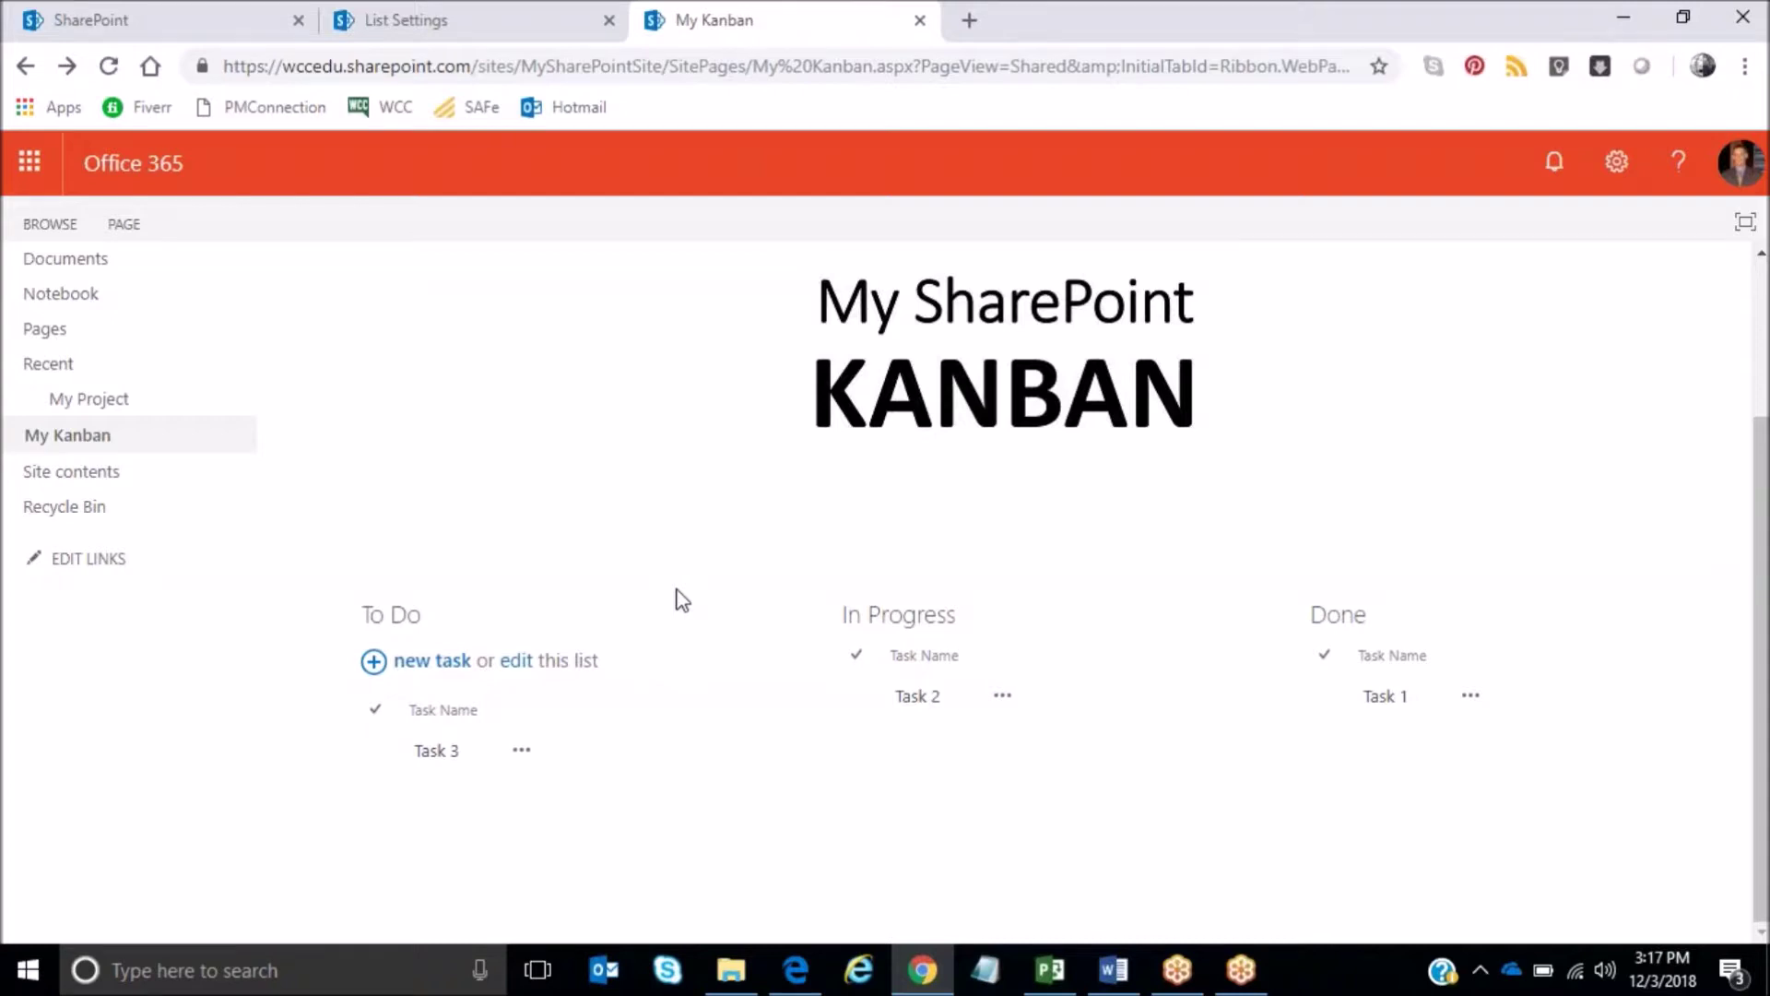
Step: Create a new To Do item named 'Task 4' and save it
click(427, 663)
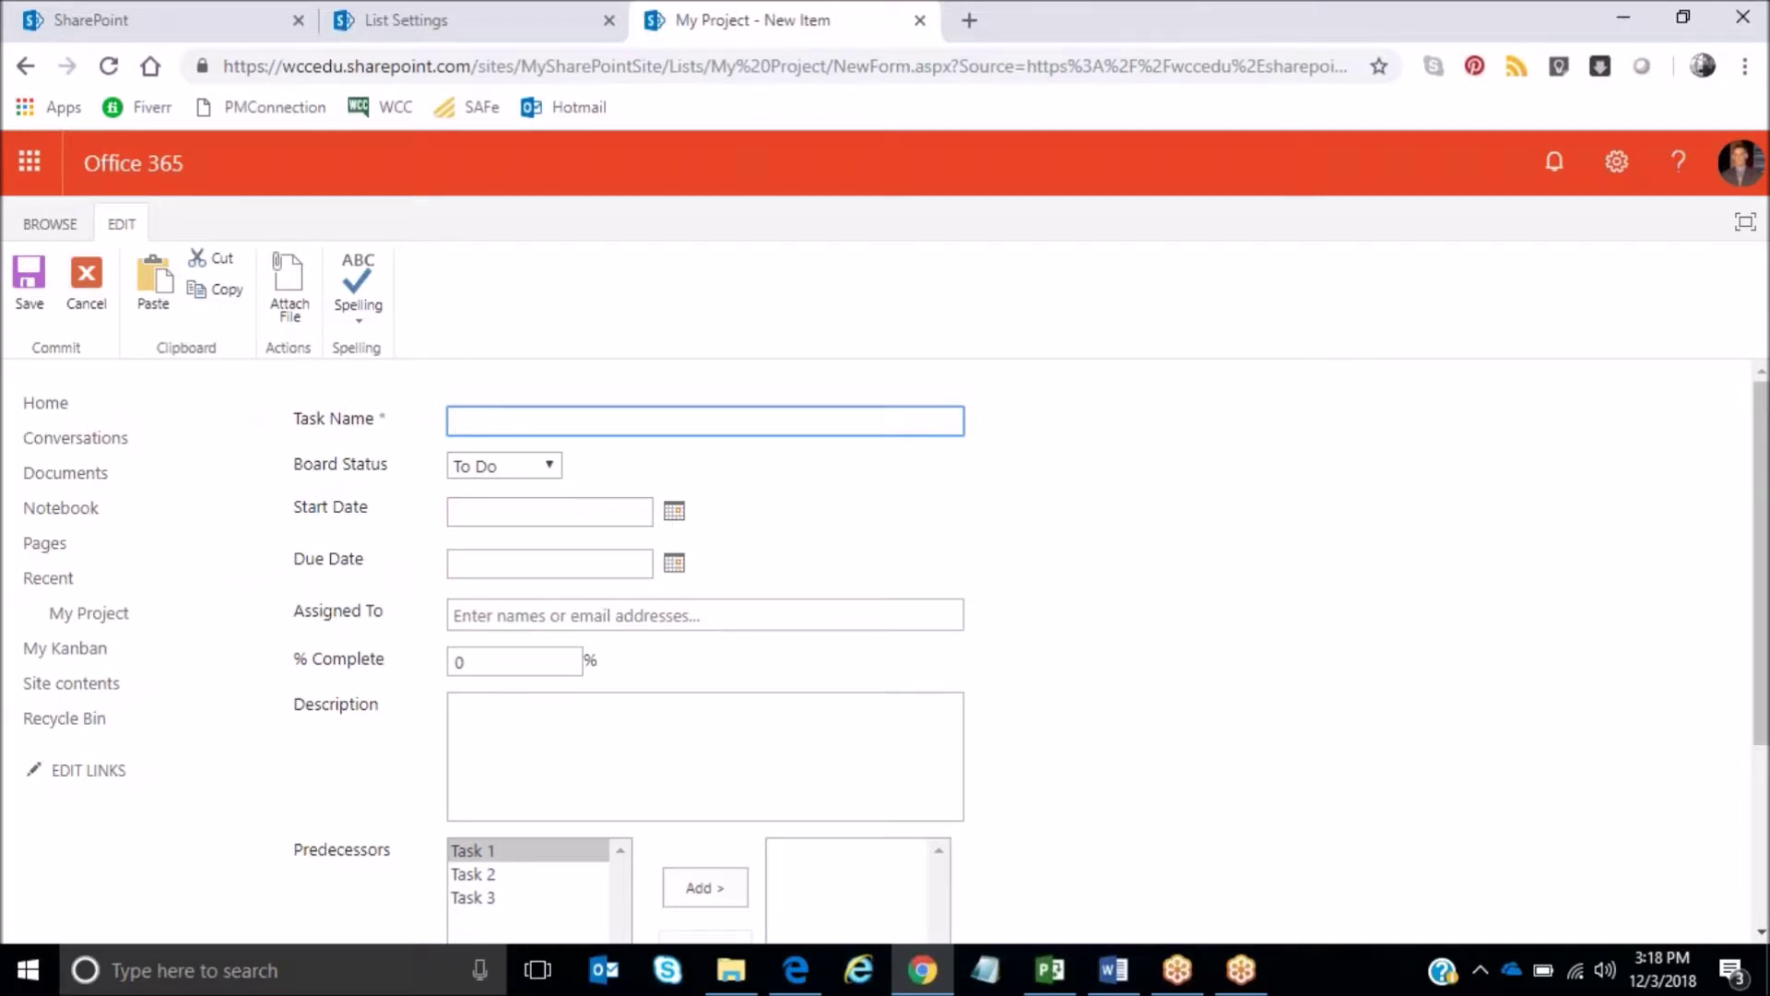
text(Task)
text( 4)
click(29, 282)
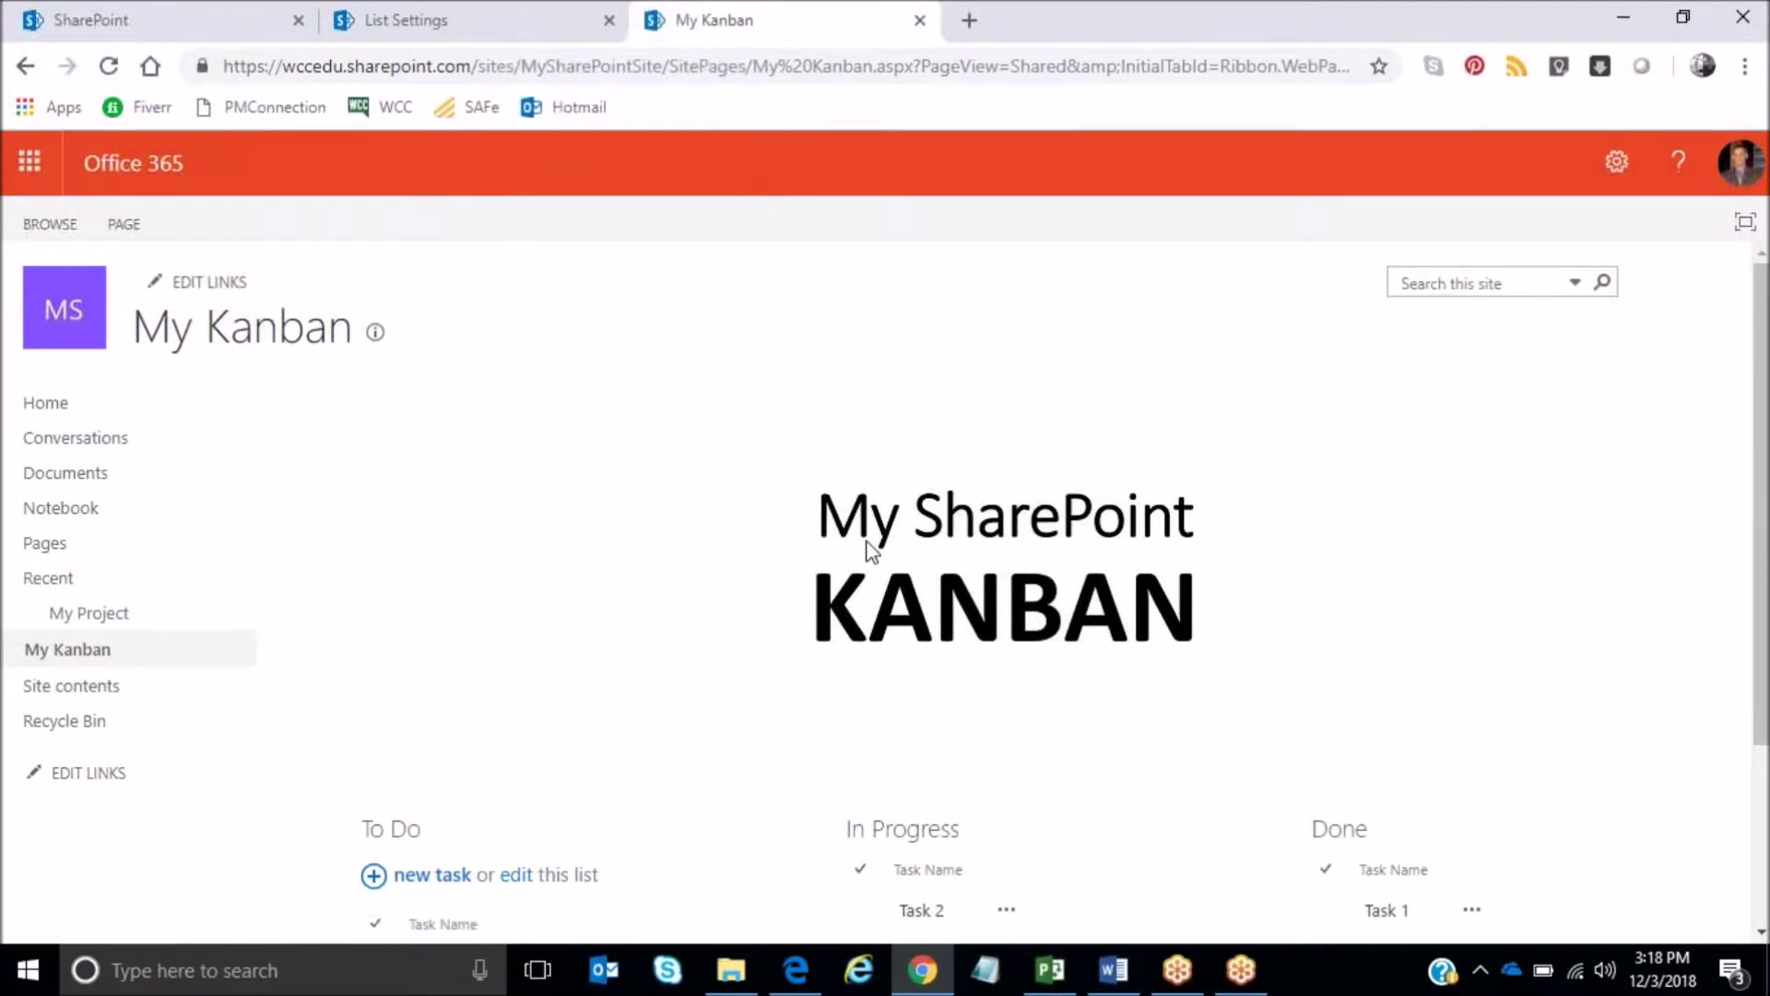
Step: Scroll down the Kanban board to confirm Task 4 sits under Task 3 in To Do
scroll(731, 683, down, 2)
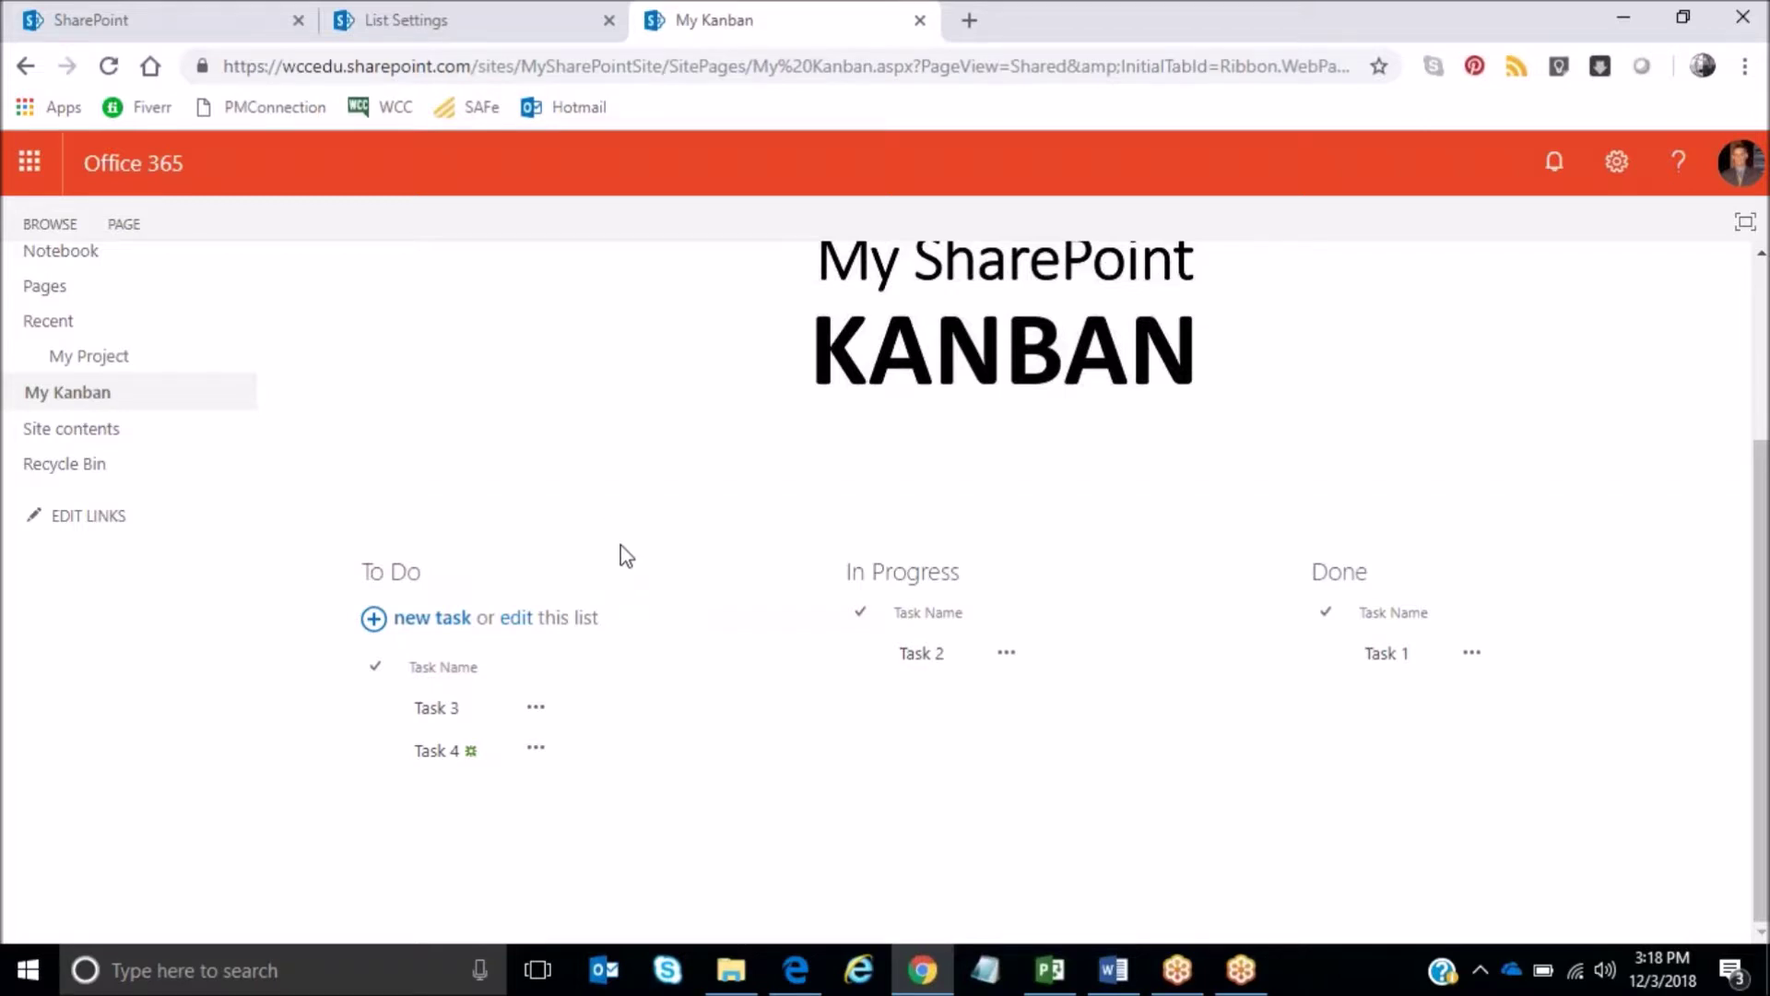
Step: Edit Task 3 and change its Board Status to In progress
click(538, 711)
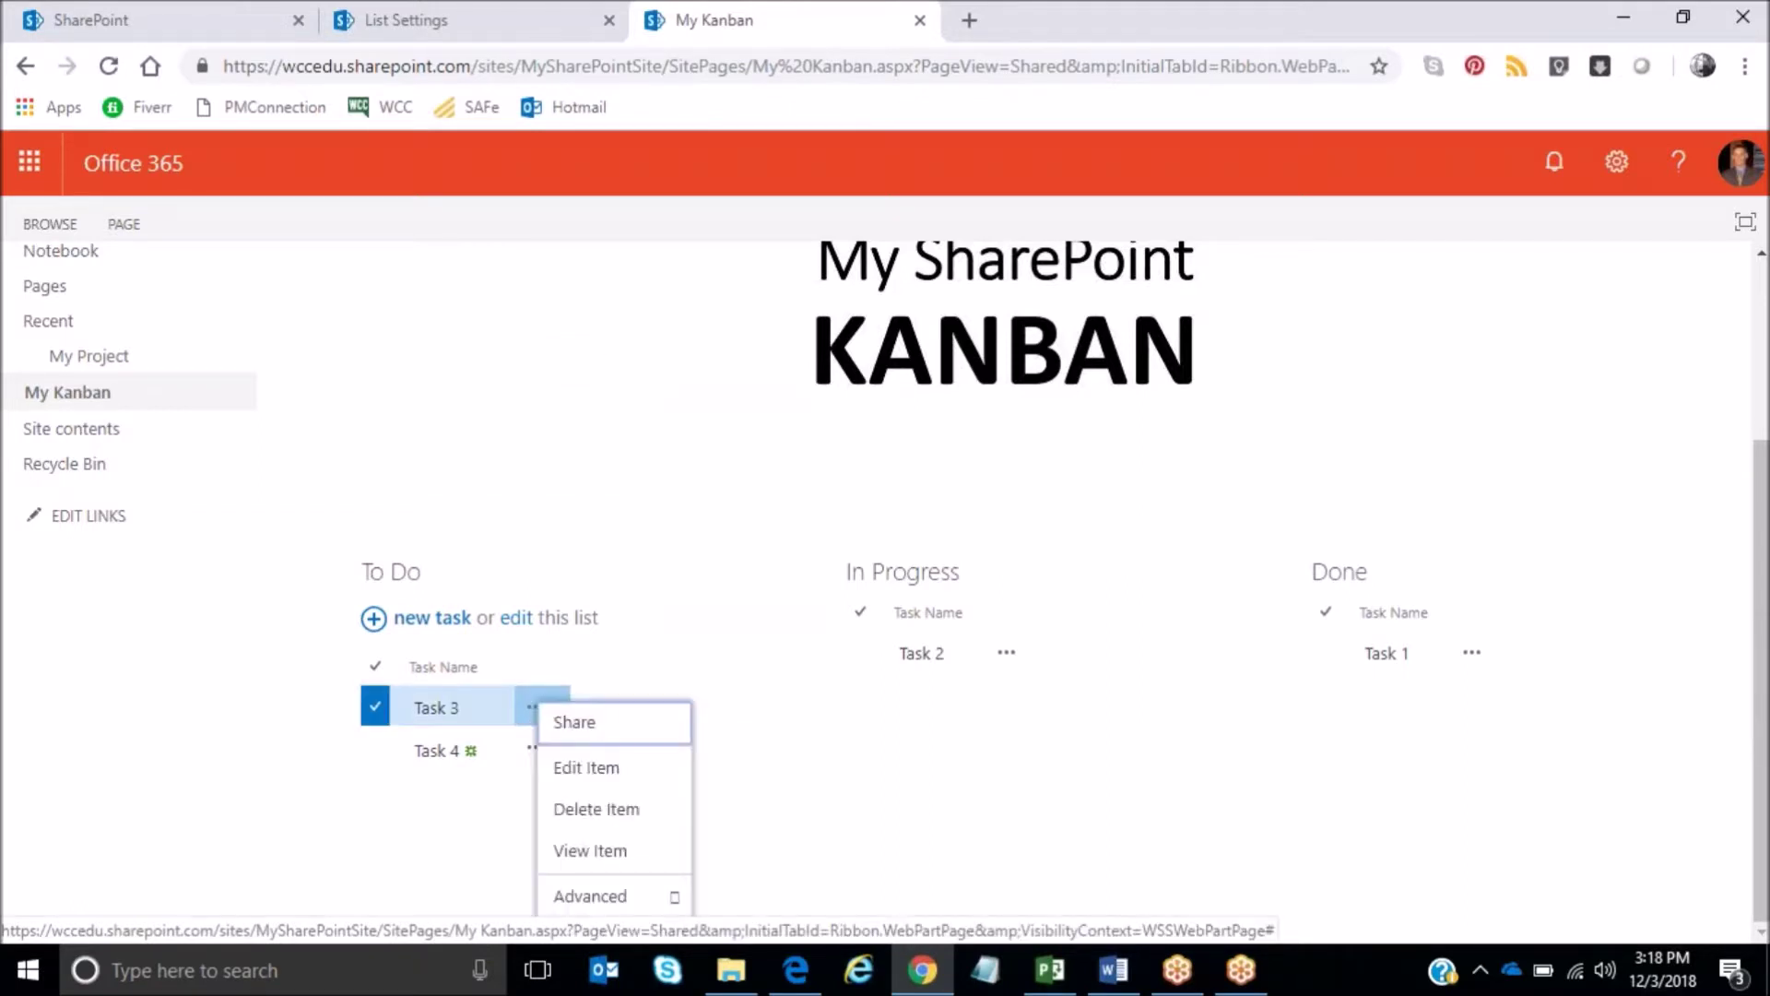
click(594, 770)
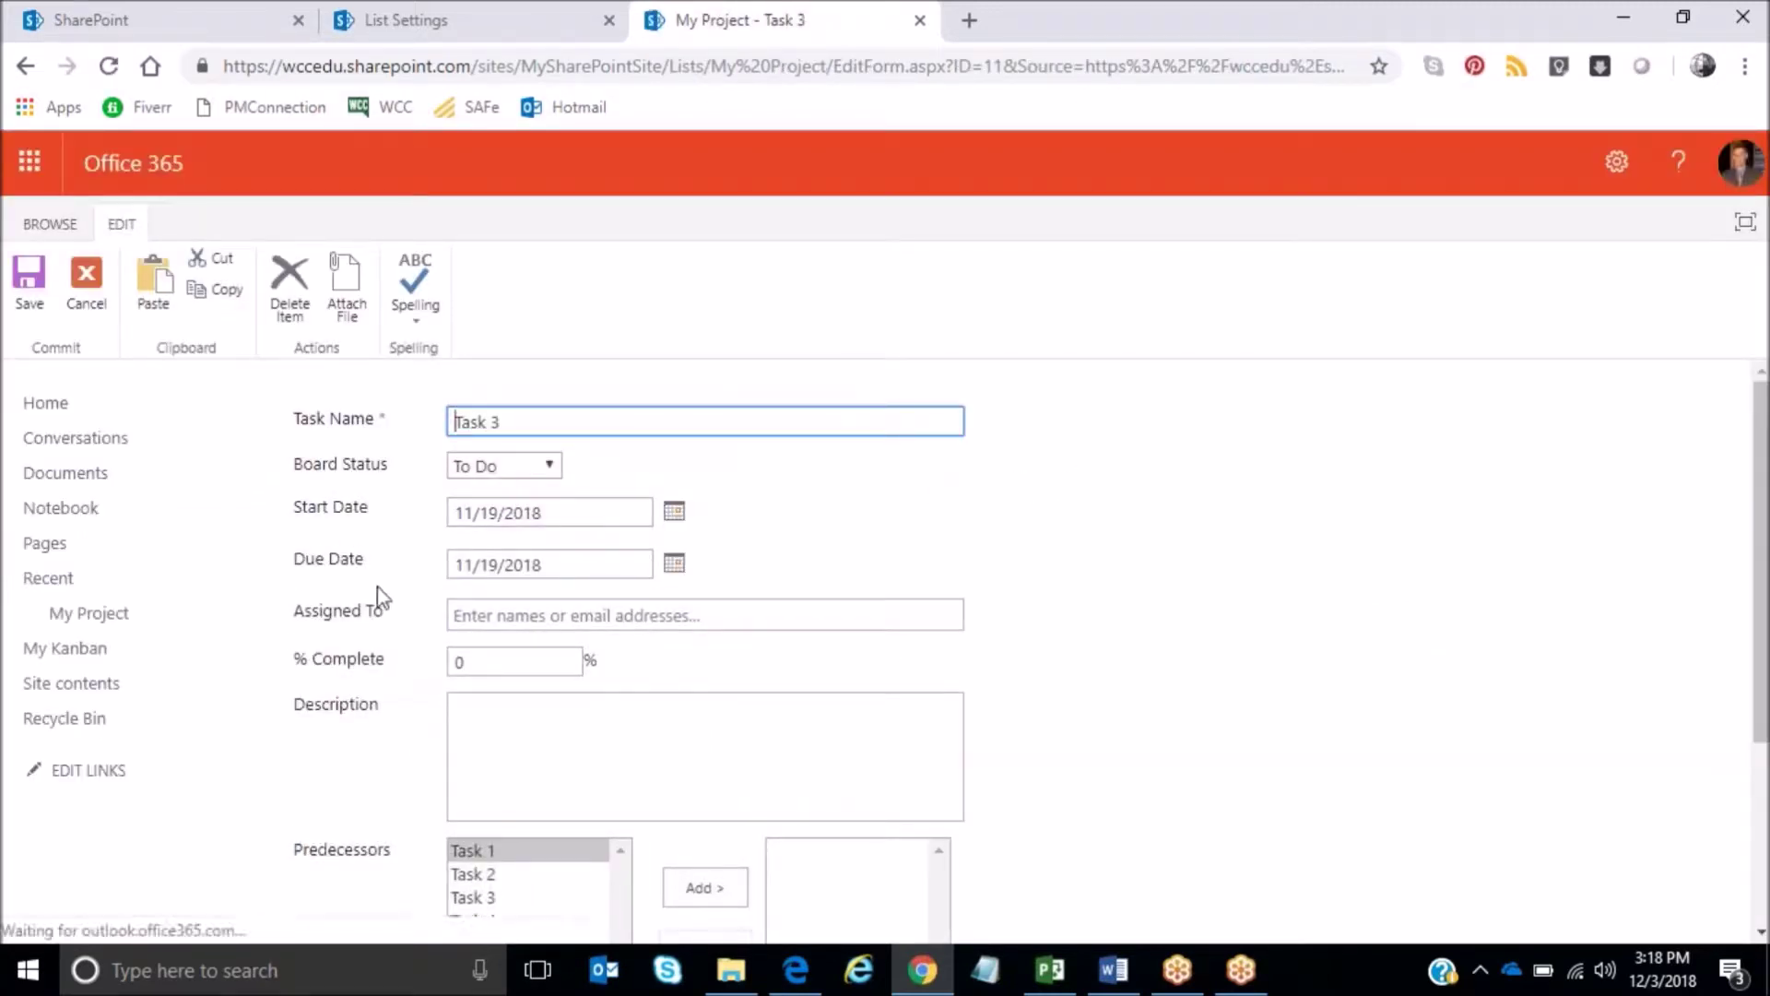
scroll(506, 565, down, 1)
scroll(506, 565, up, 1)
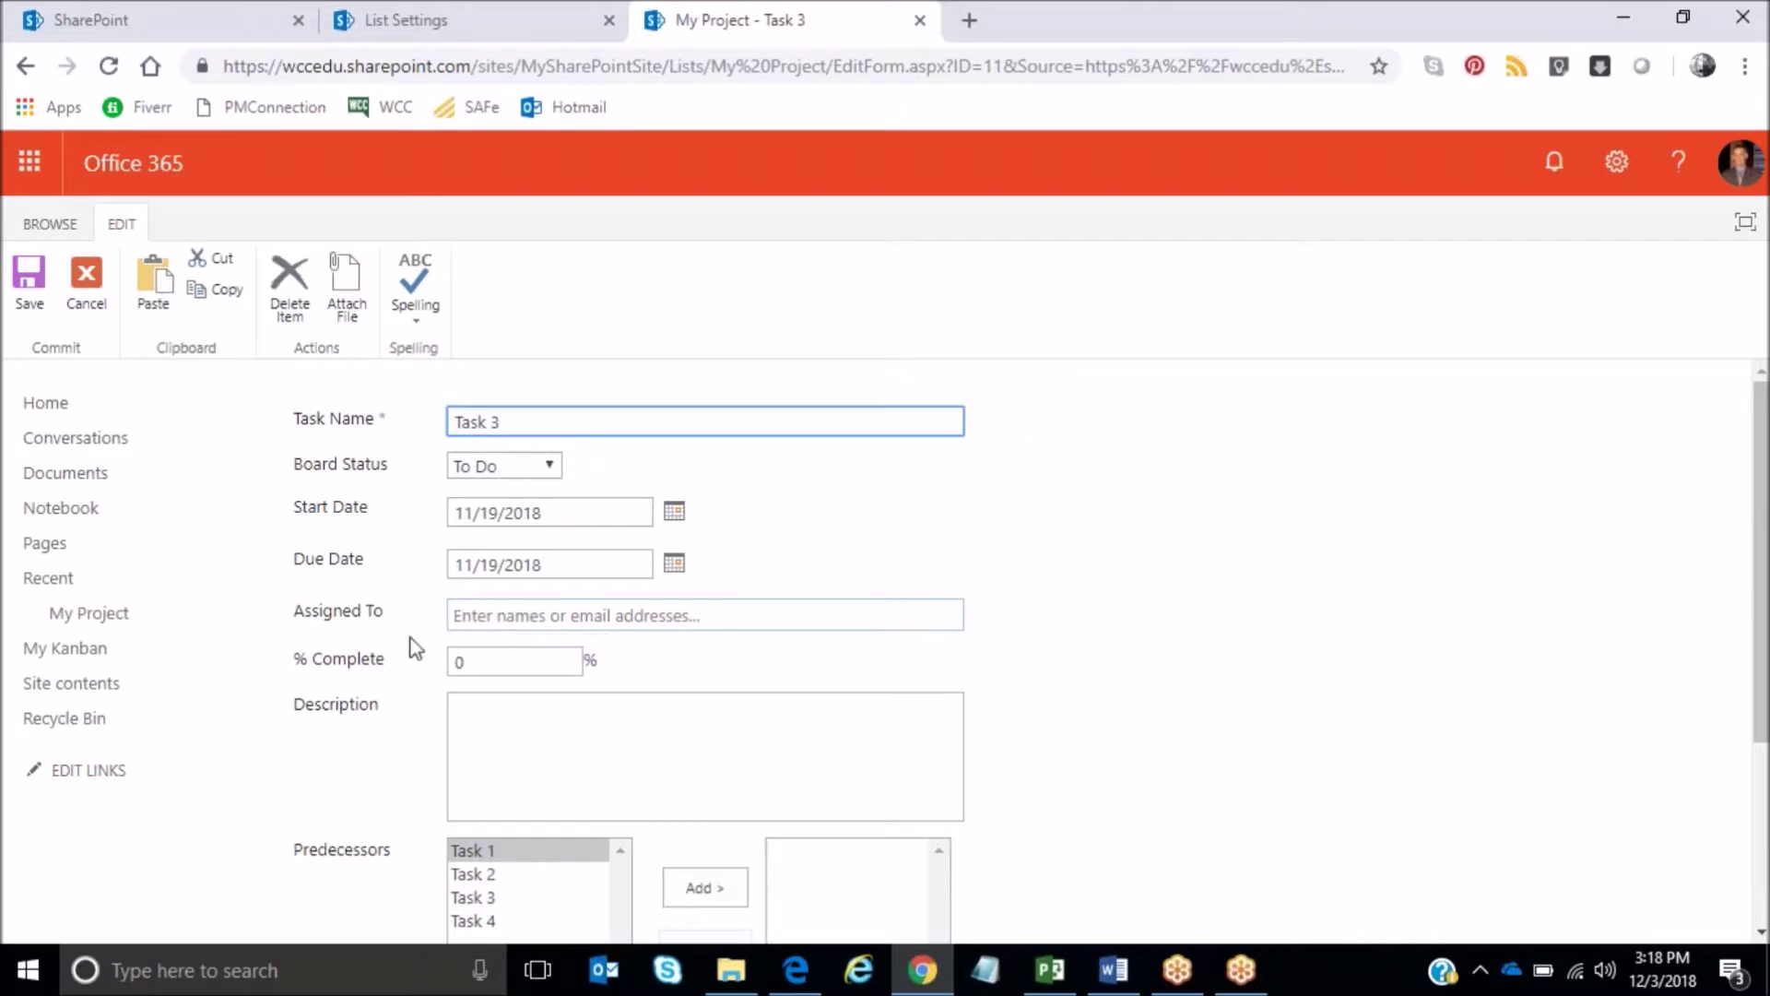
click(529, 466)
click(510, 526)
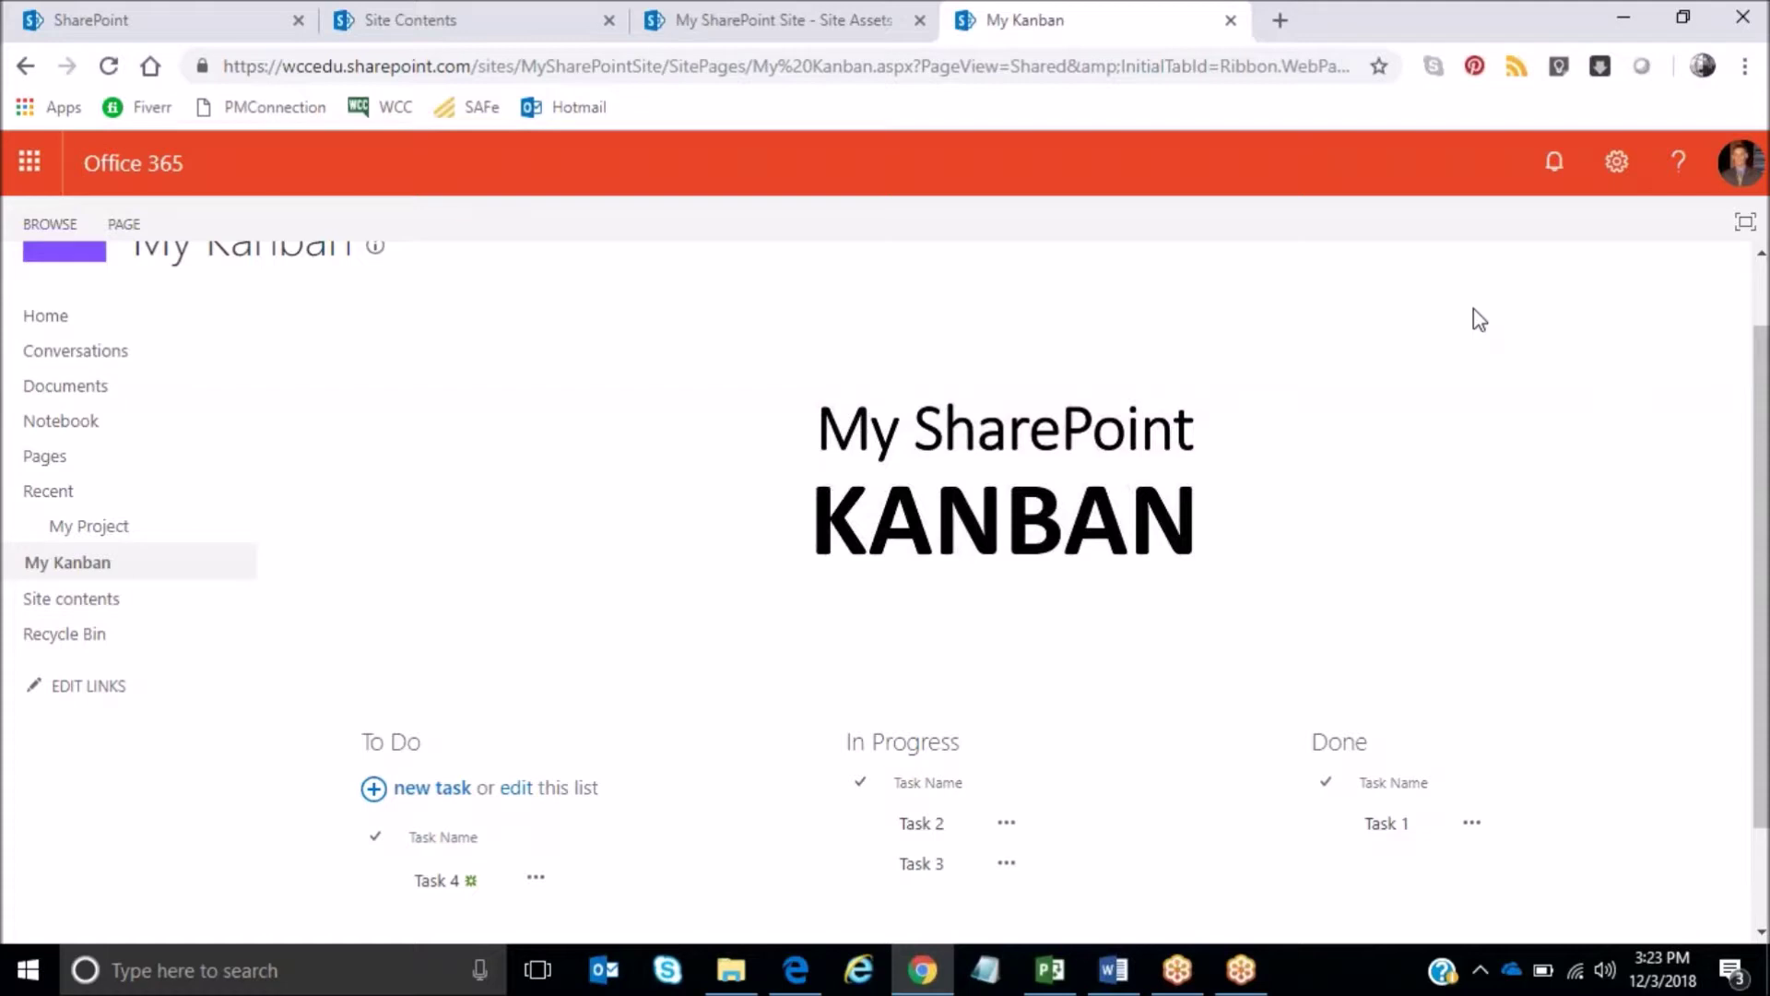
Step: In Project, open 'My SharePoint Site-My Project' from the SharePoint site's SiteAssets folder
click(1061, 990)
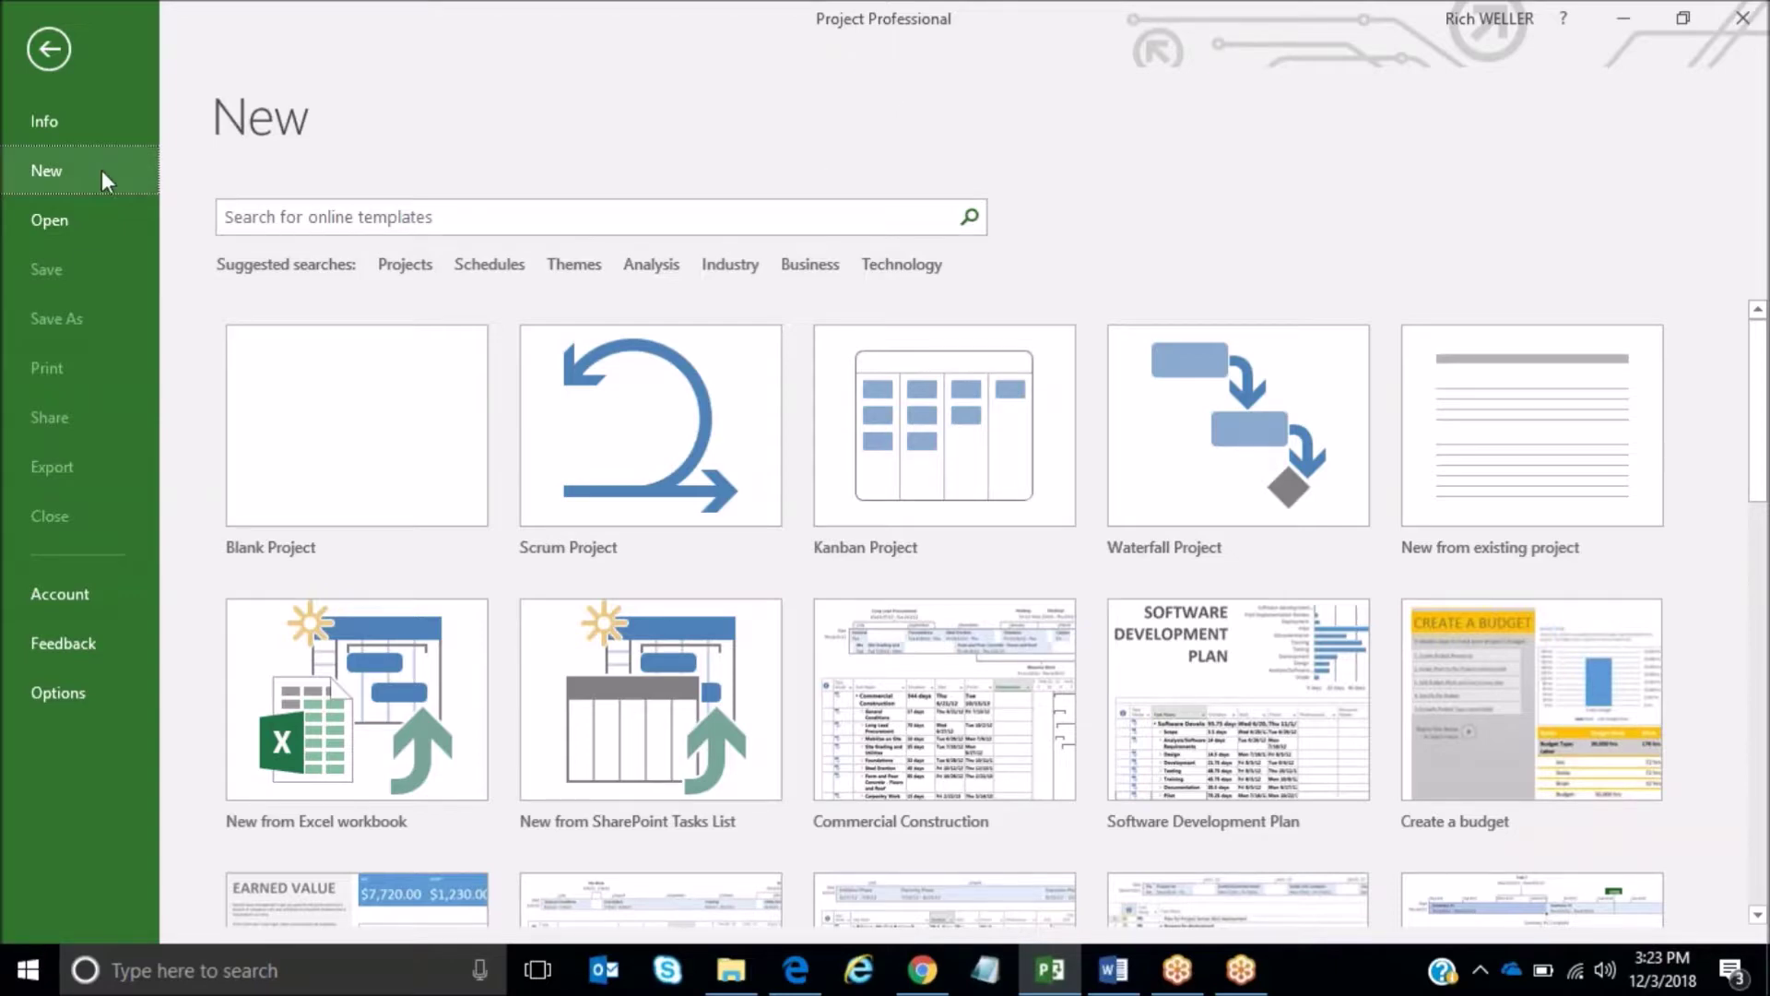
click(103, 207)
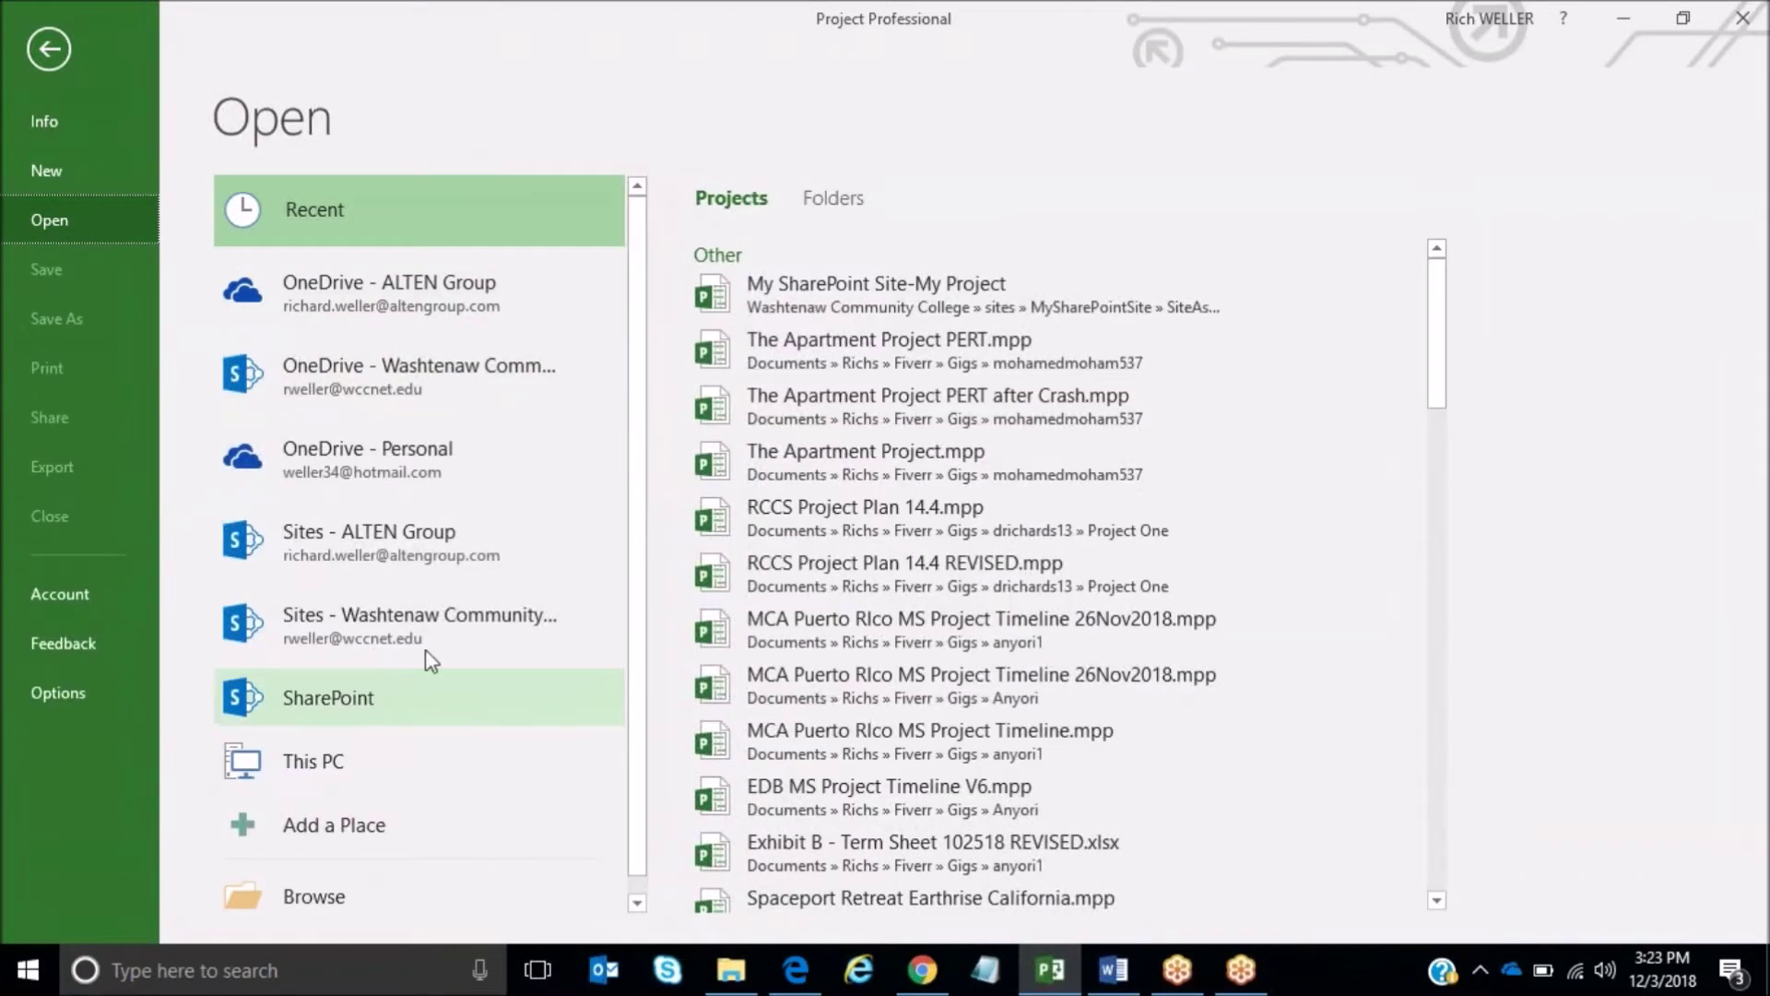
click(406, 401)
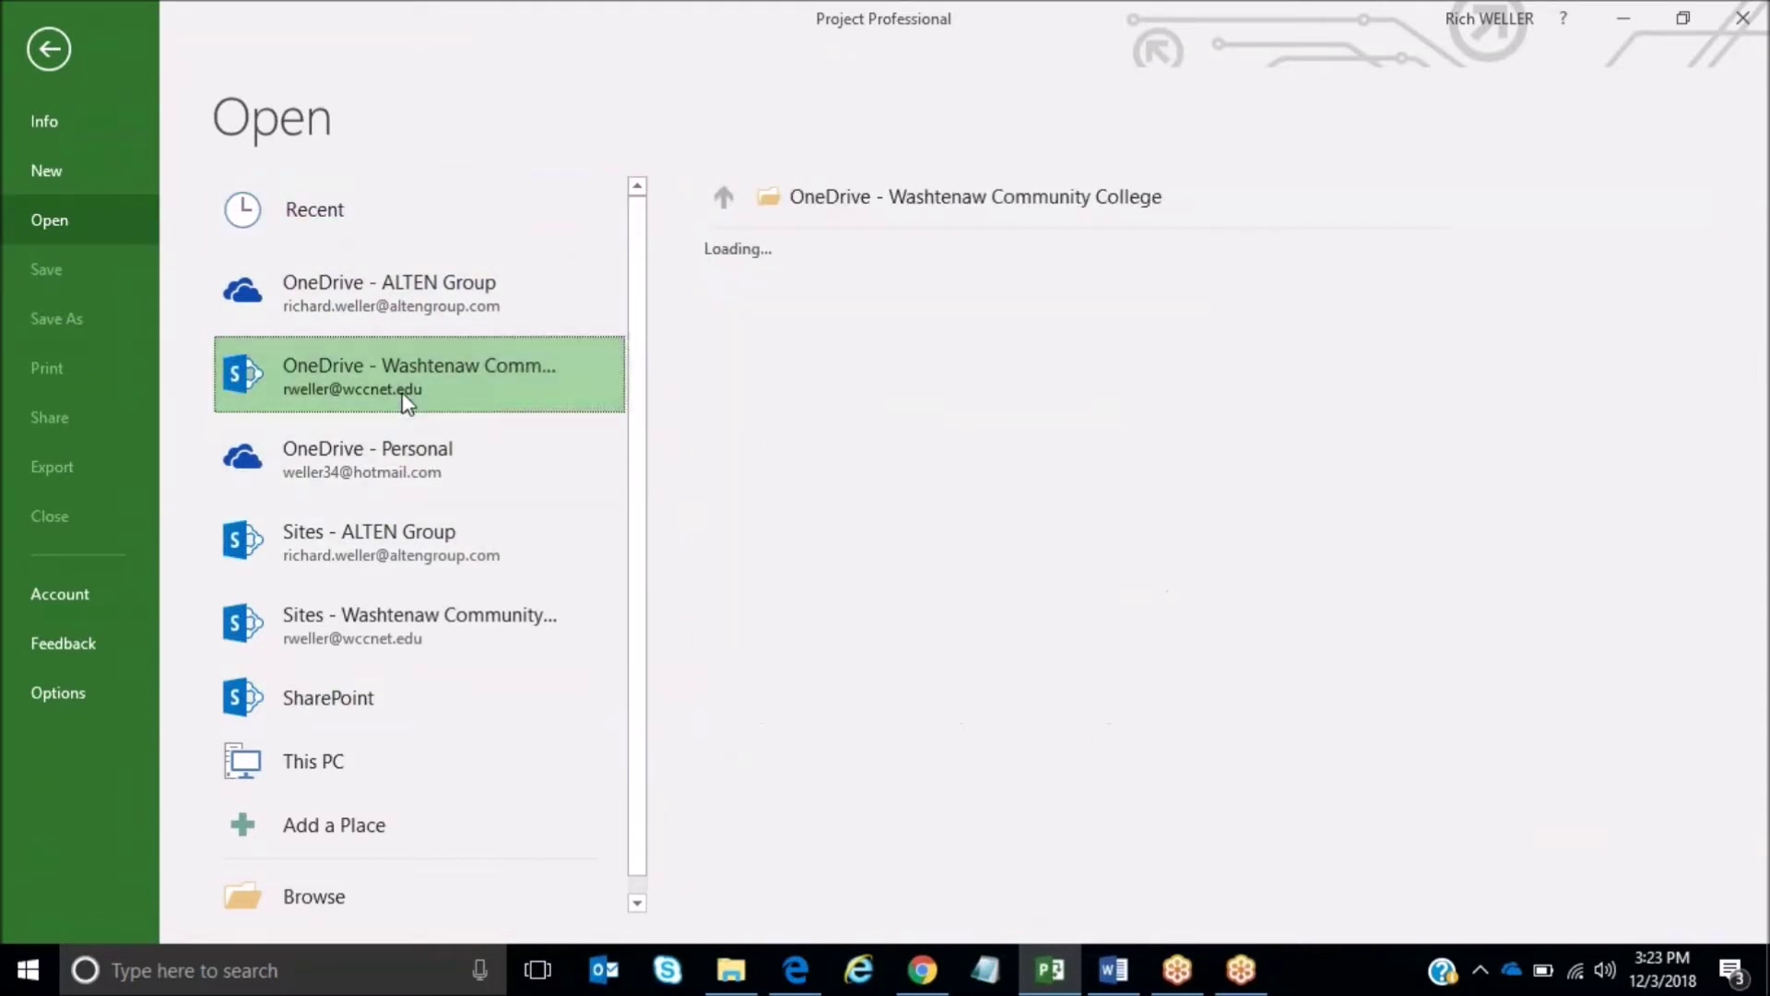
click(443, 619)
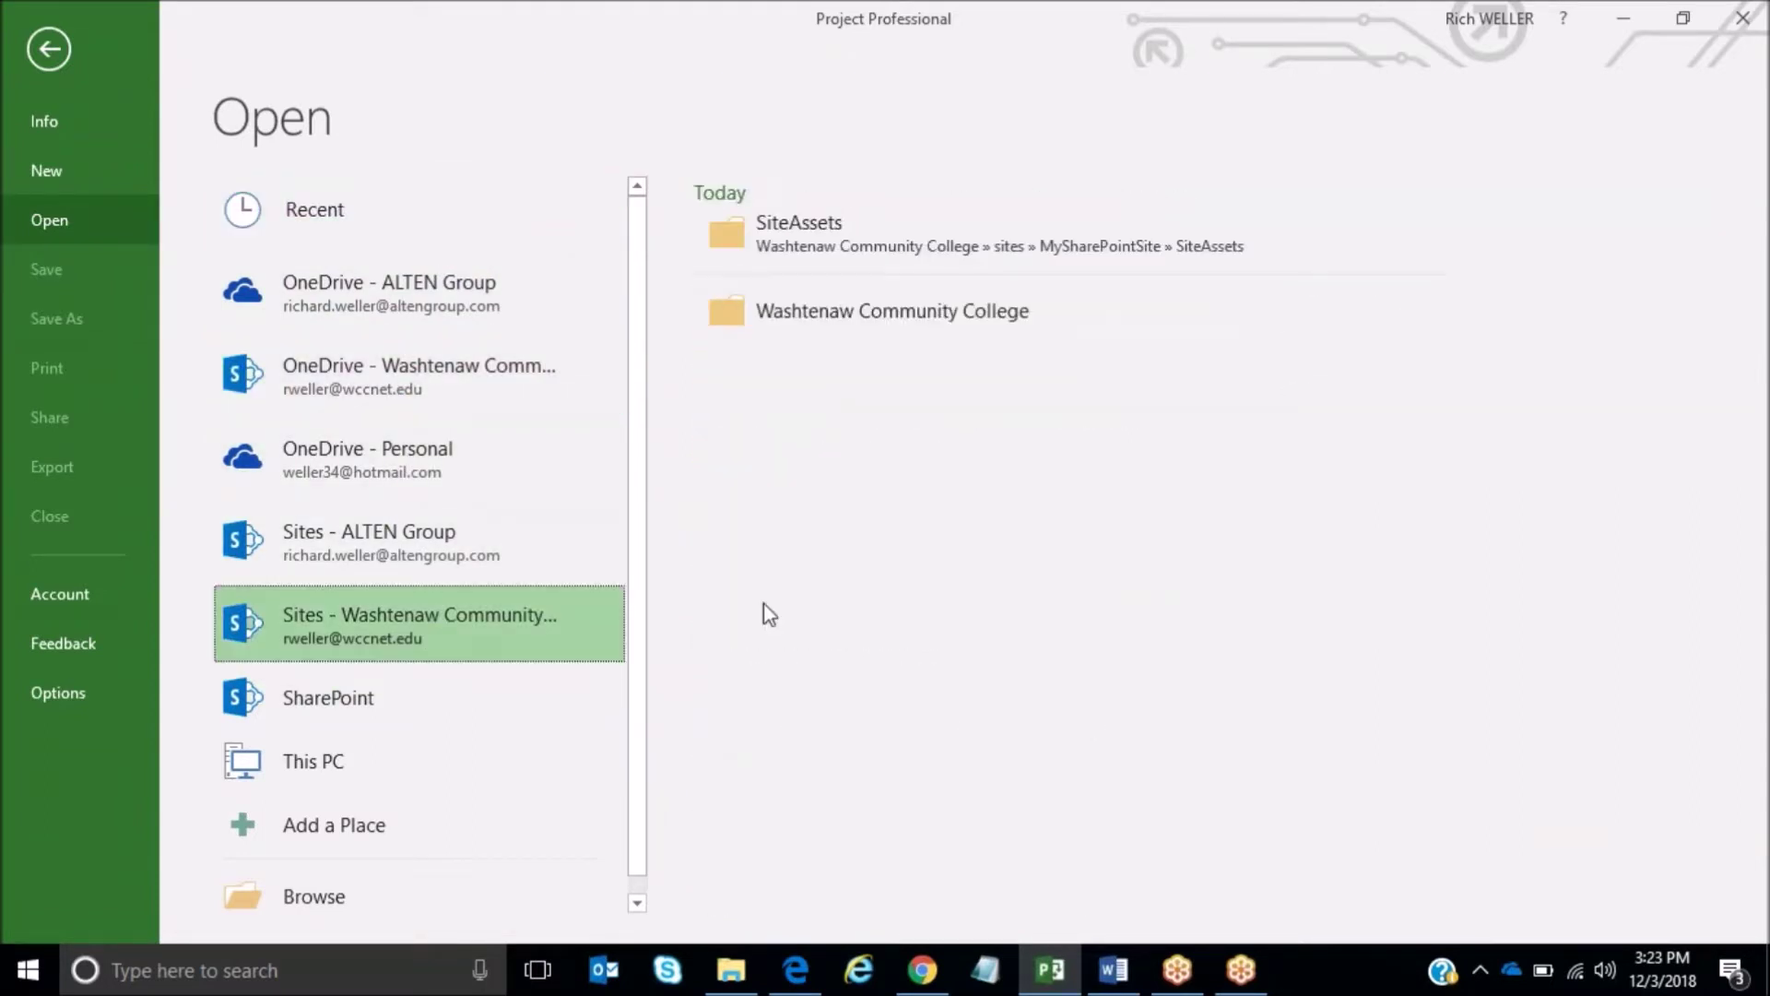
click(1103, 257)
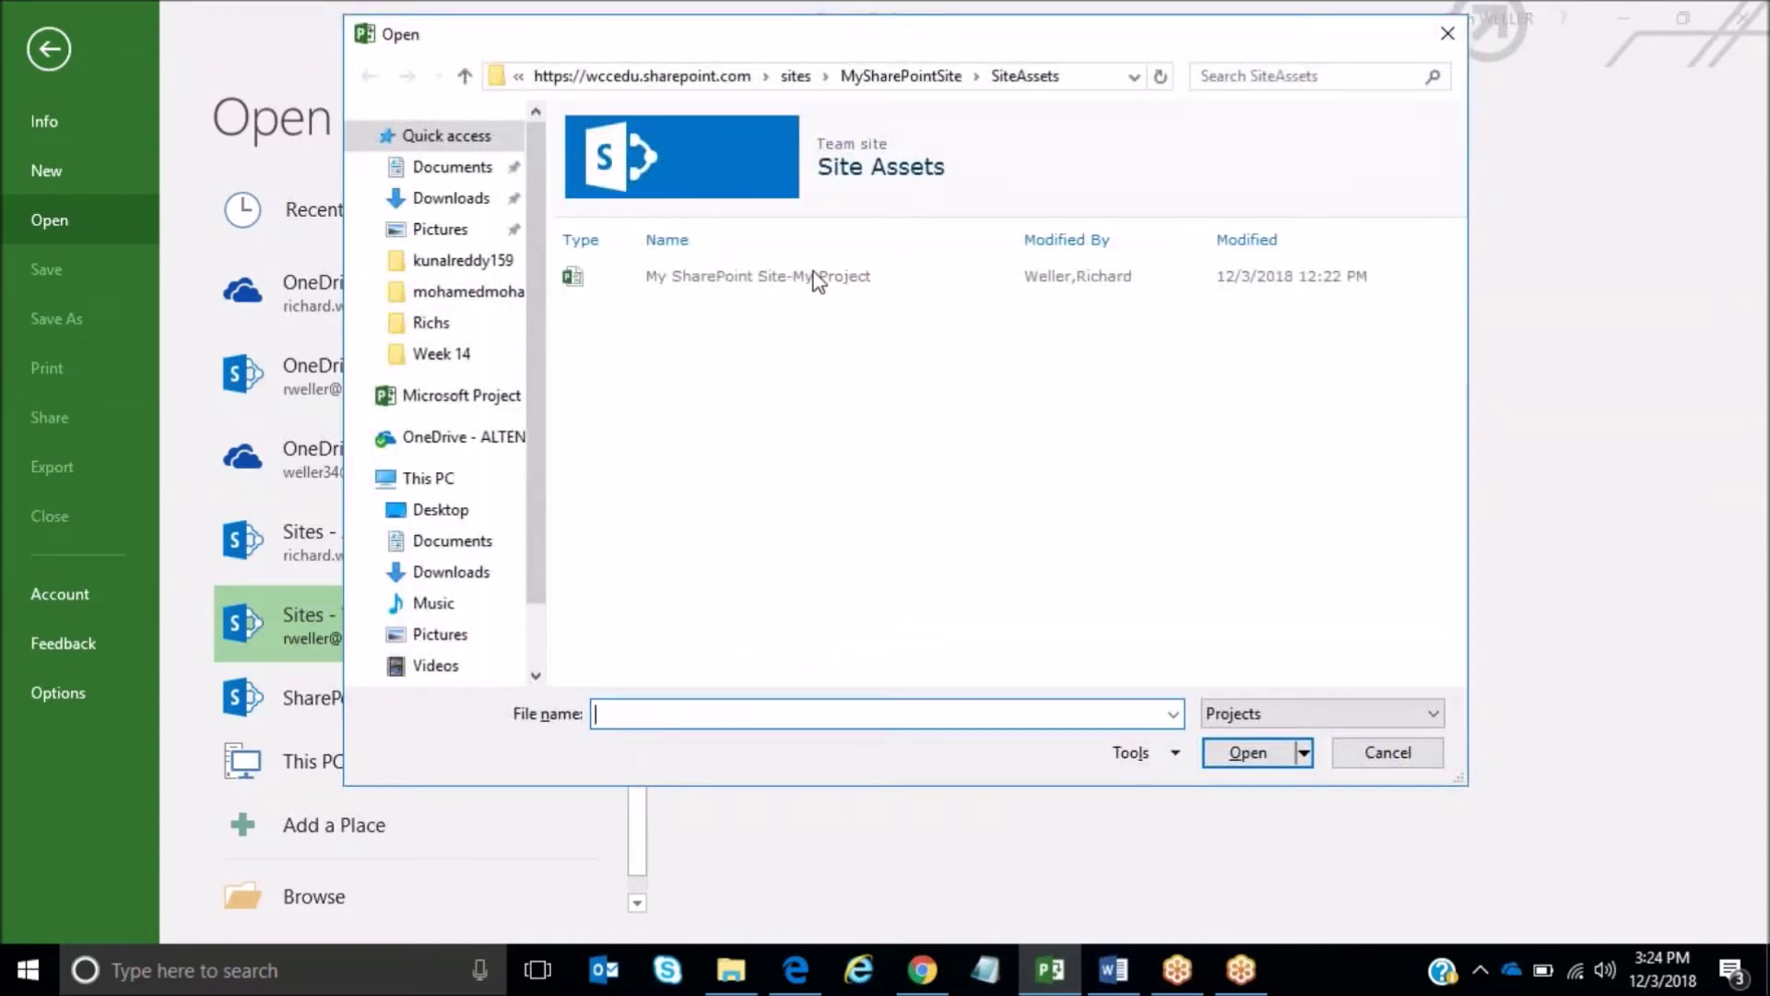
click(815, 278)
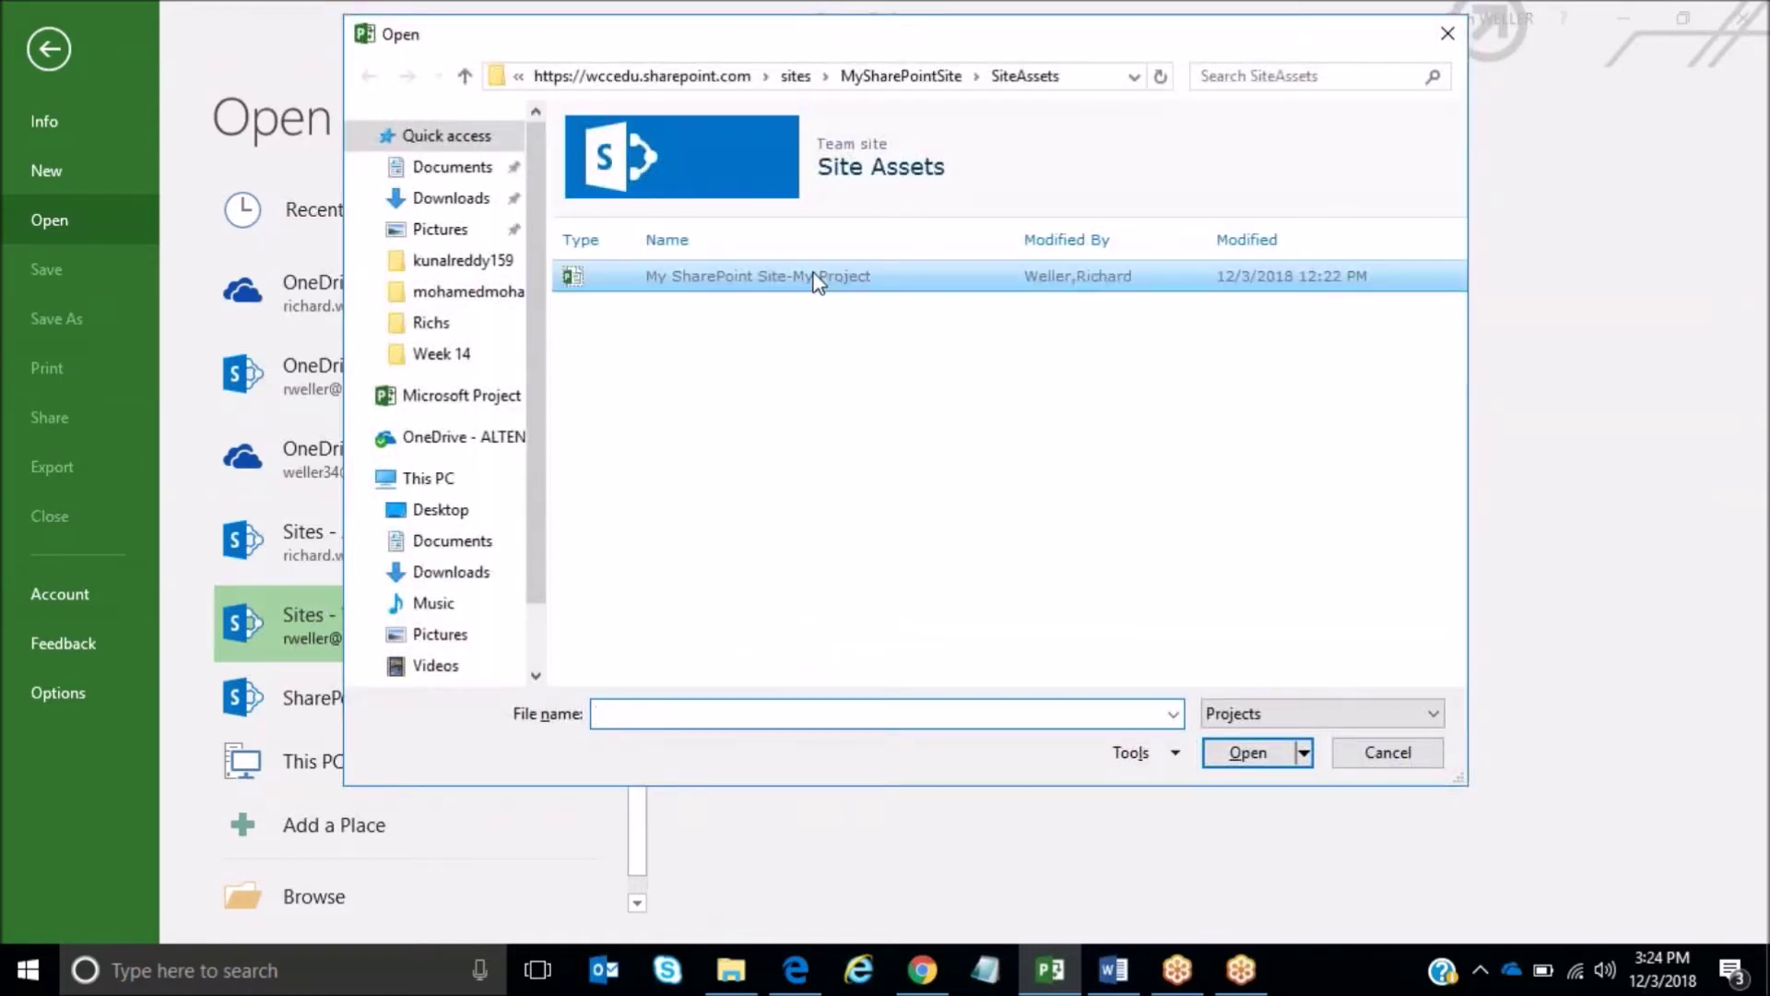
click(1247, 754)
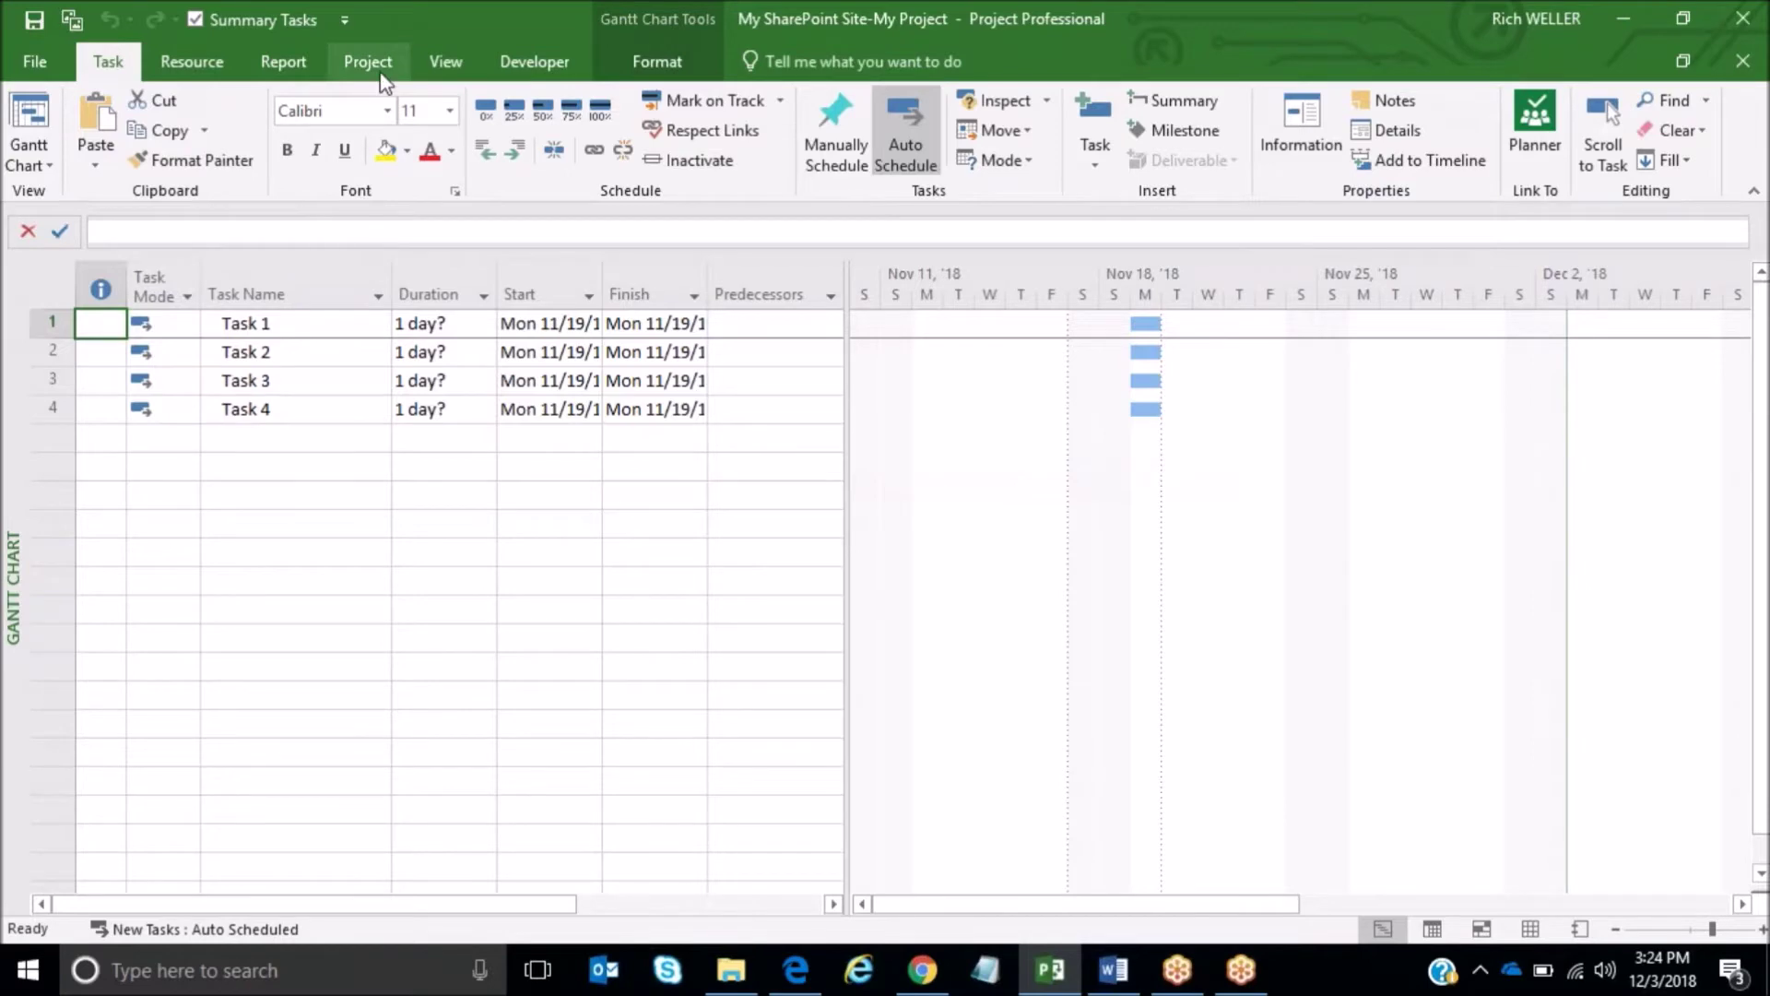
Step: Show the plan as a Task Board, compare with the SharePoint Kanban, and start a new To Do task
click(446, 61)
click(145, 106)
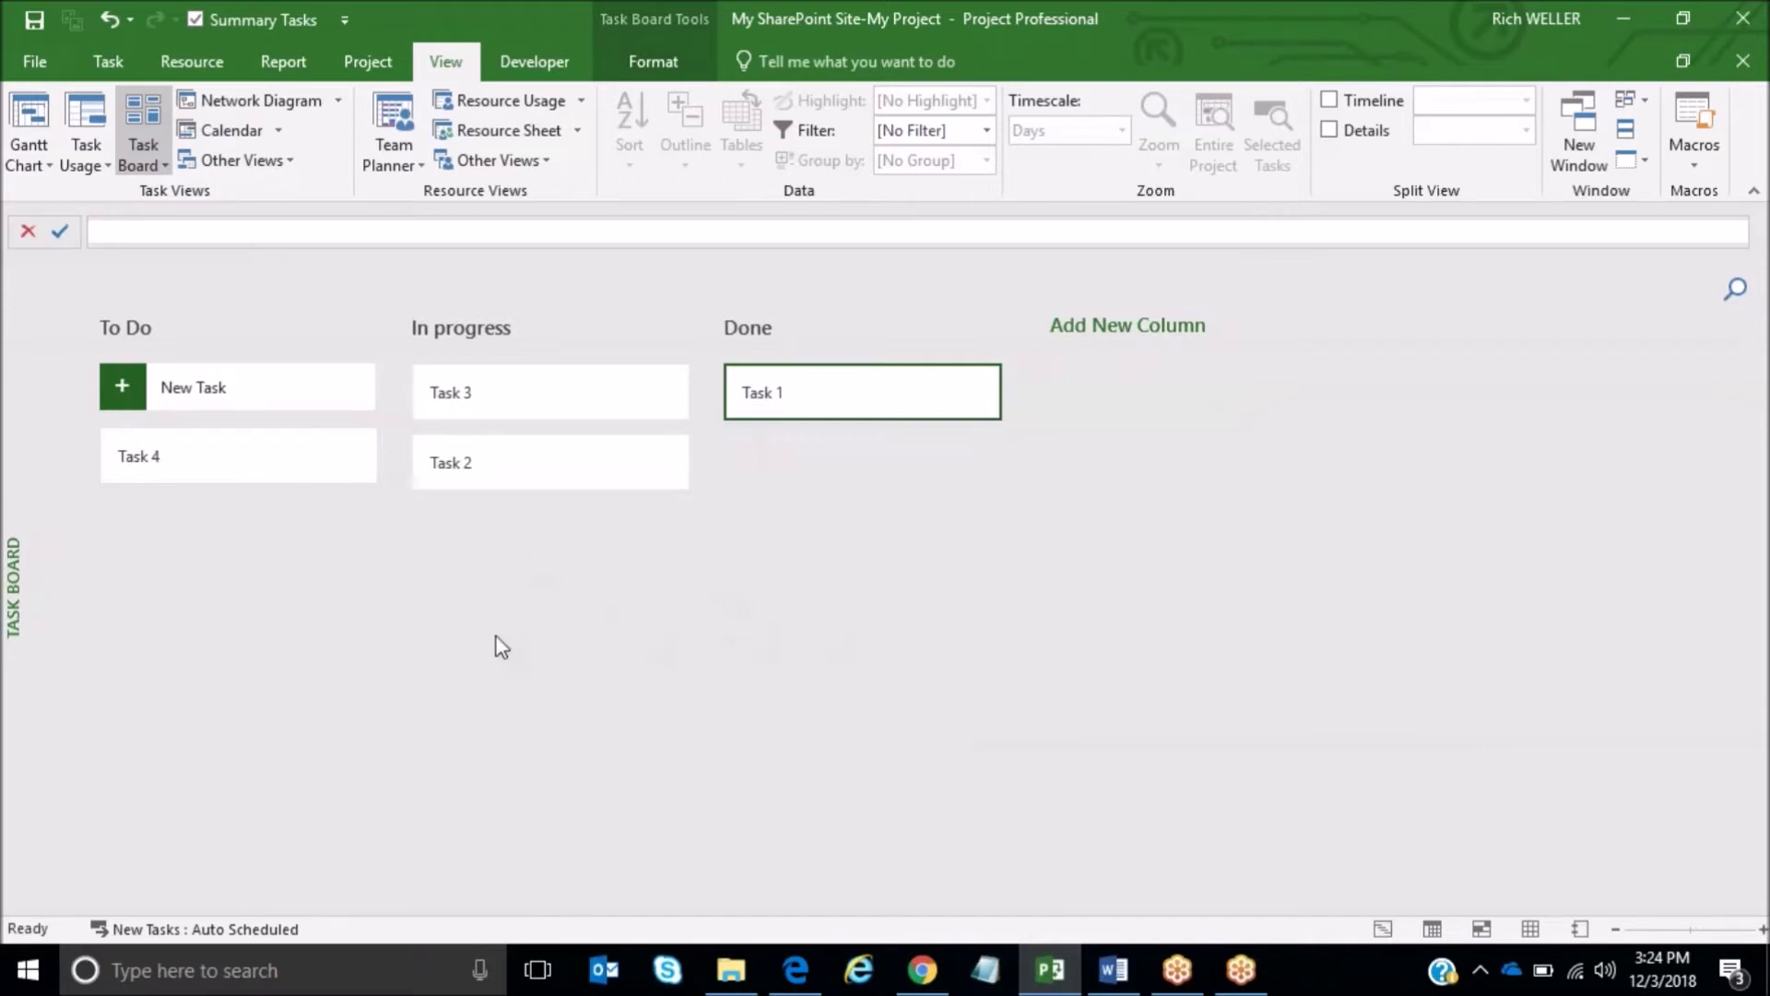
click(922, 969)
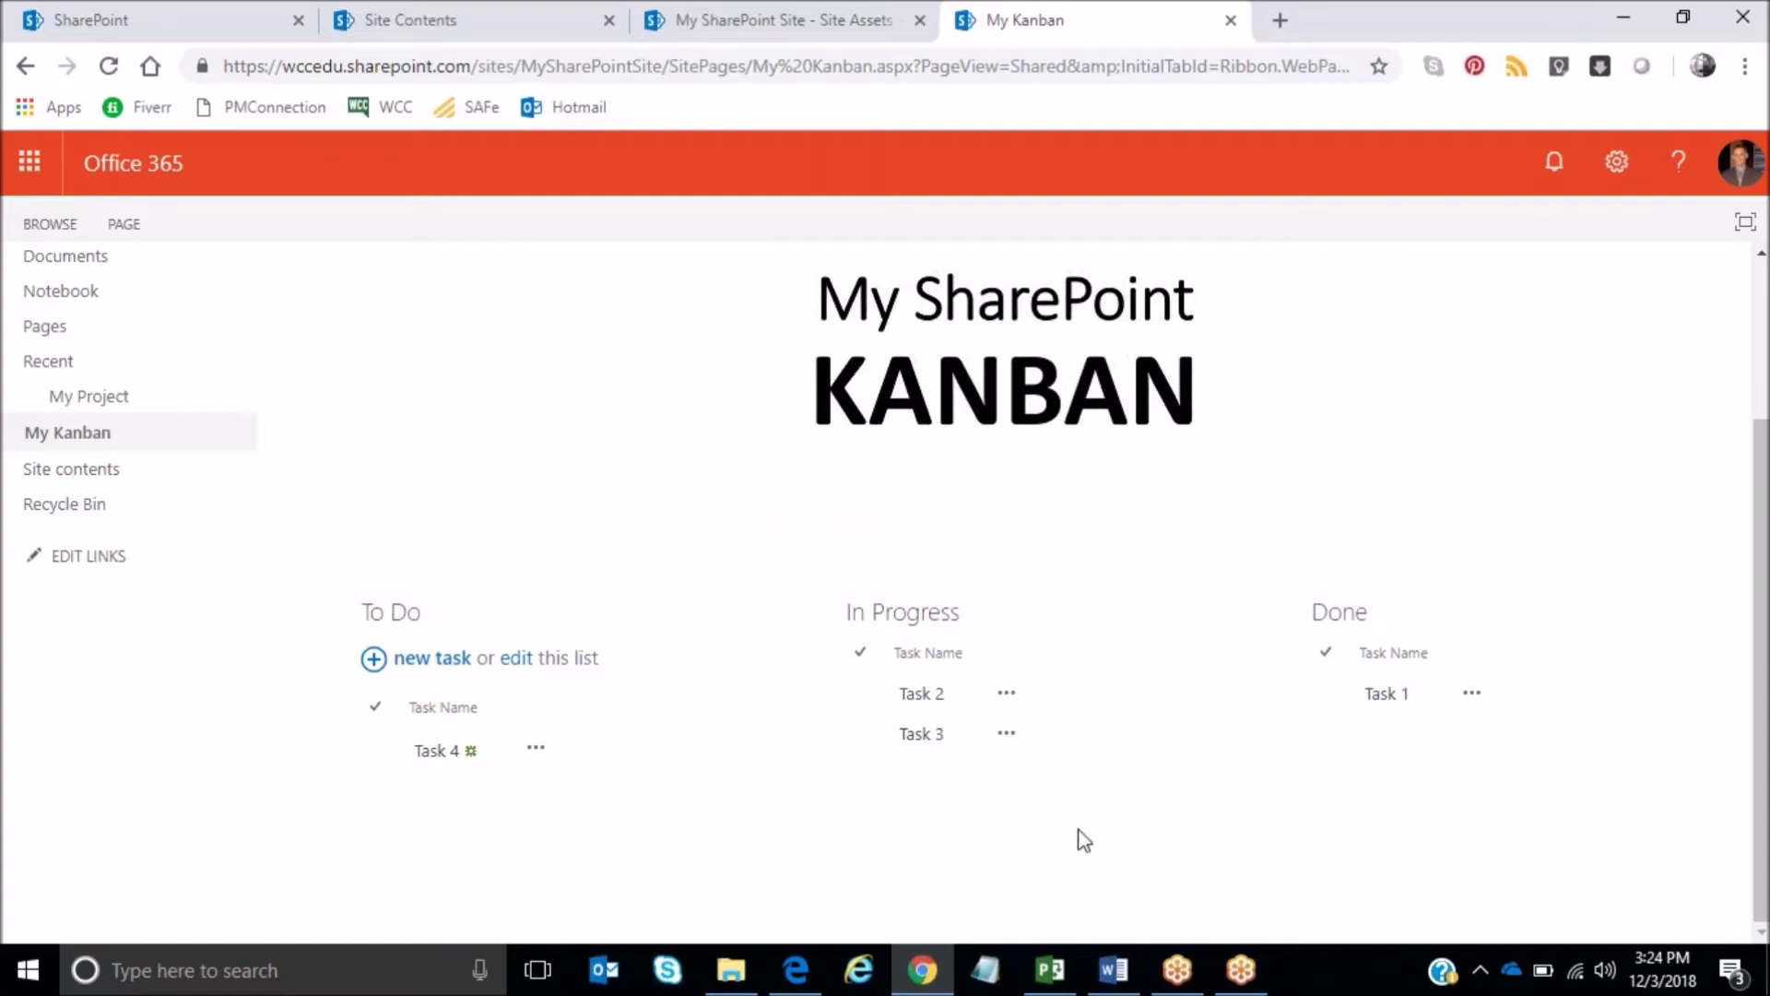
click(1050, 969)
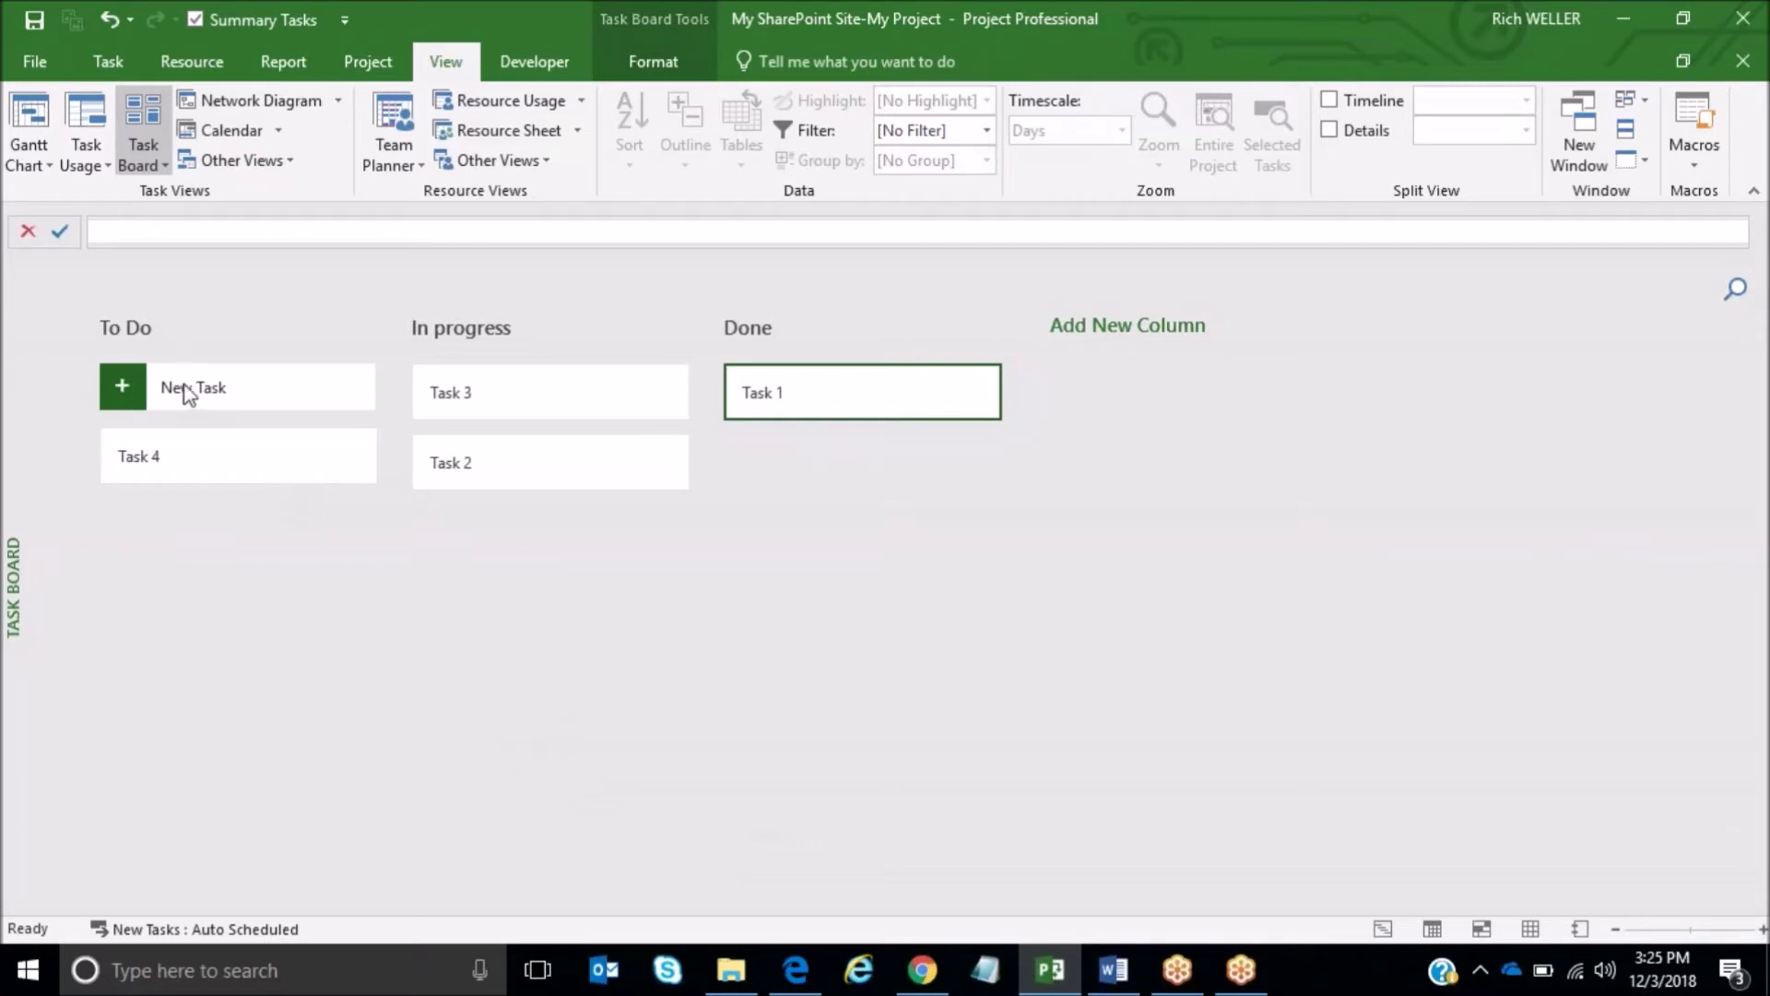
click(123, 387)
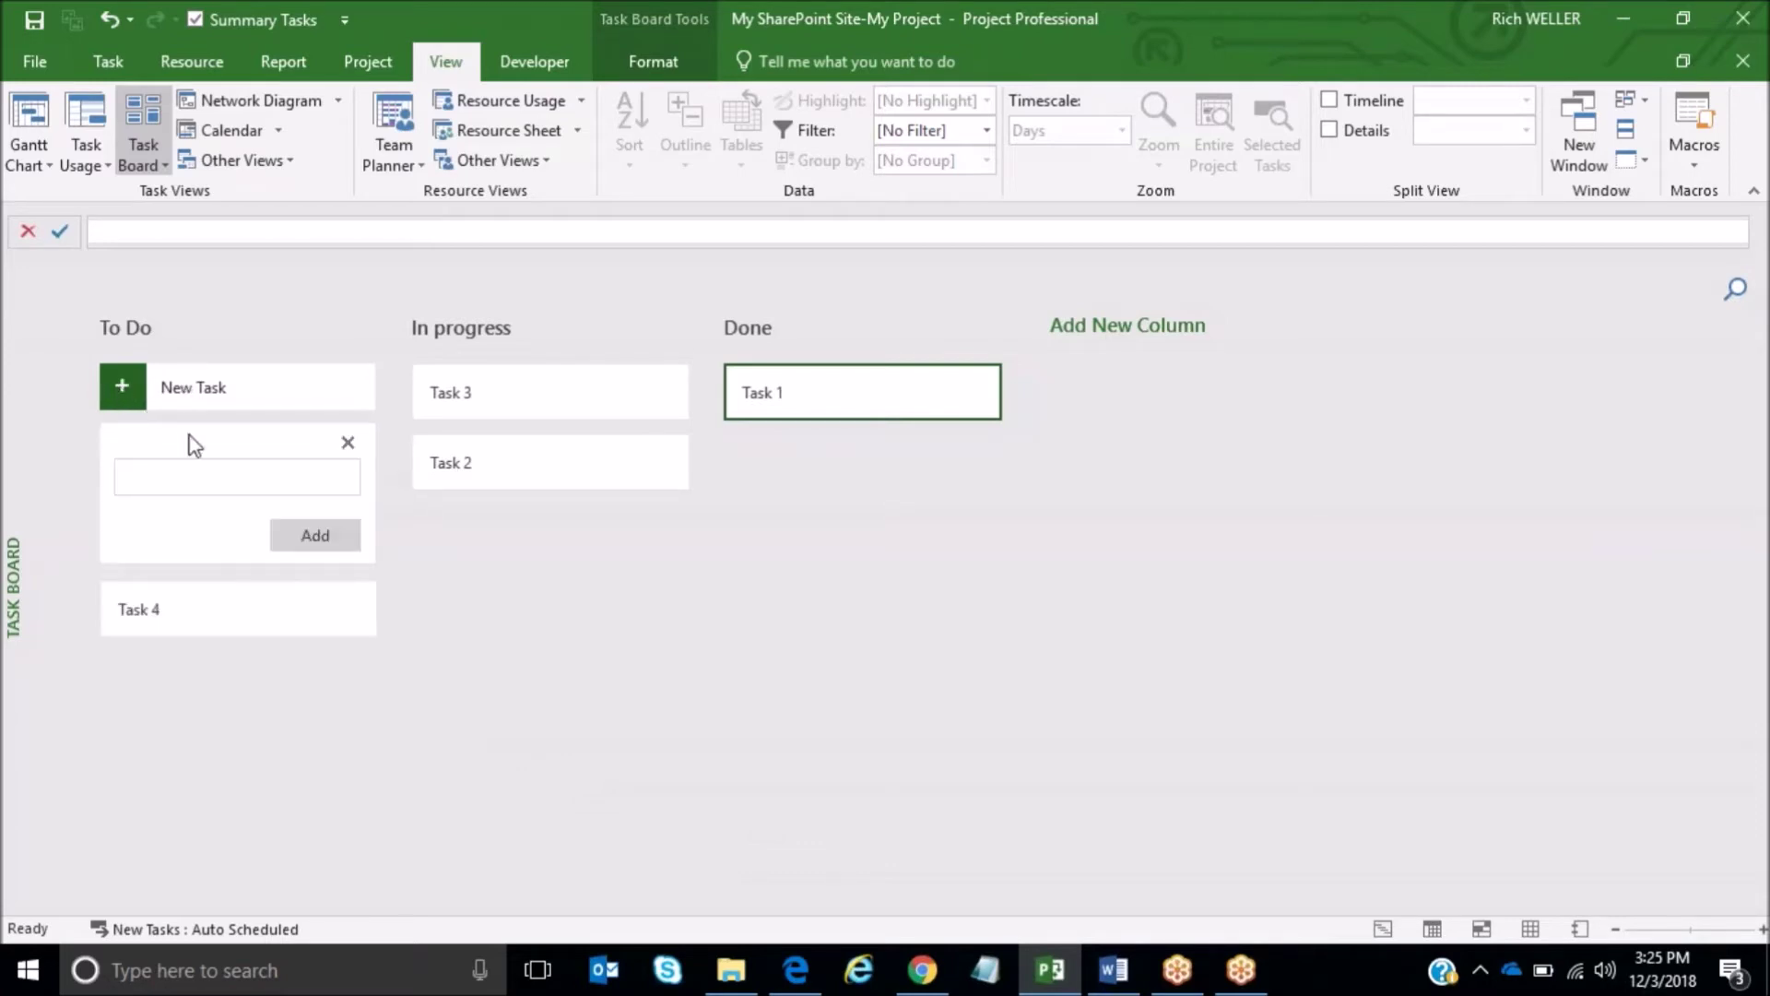
Step: Add 'Task 5' under To Do, drag Task 2 into Done below Task 1, and save
text(Task )
text(5)
click(295, 539)
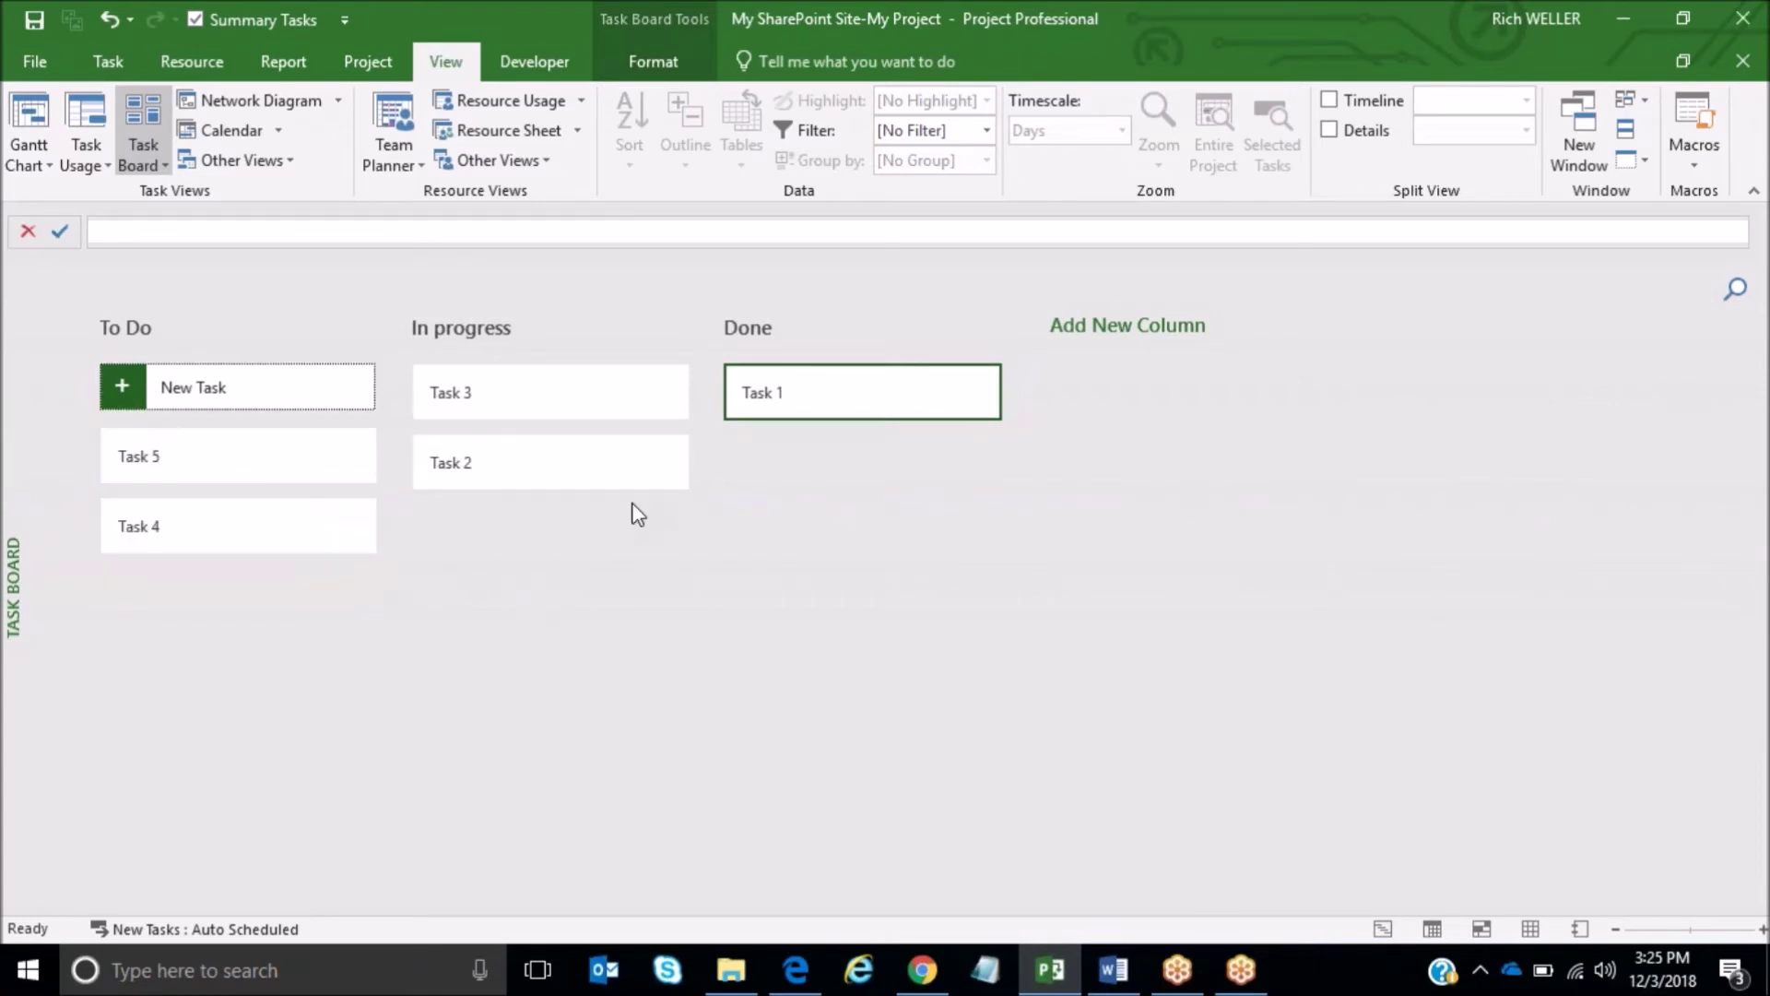
drag(464, 486, 786, 461)
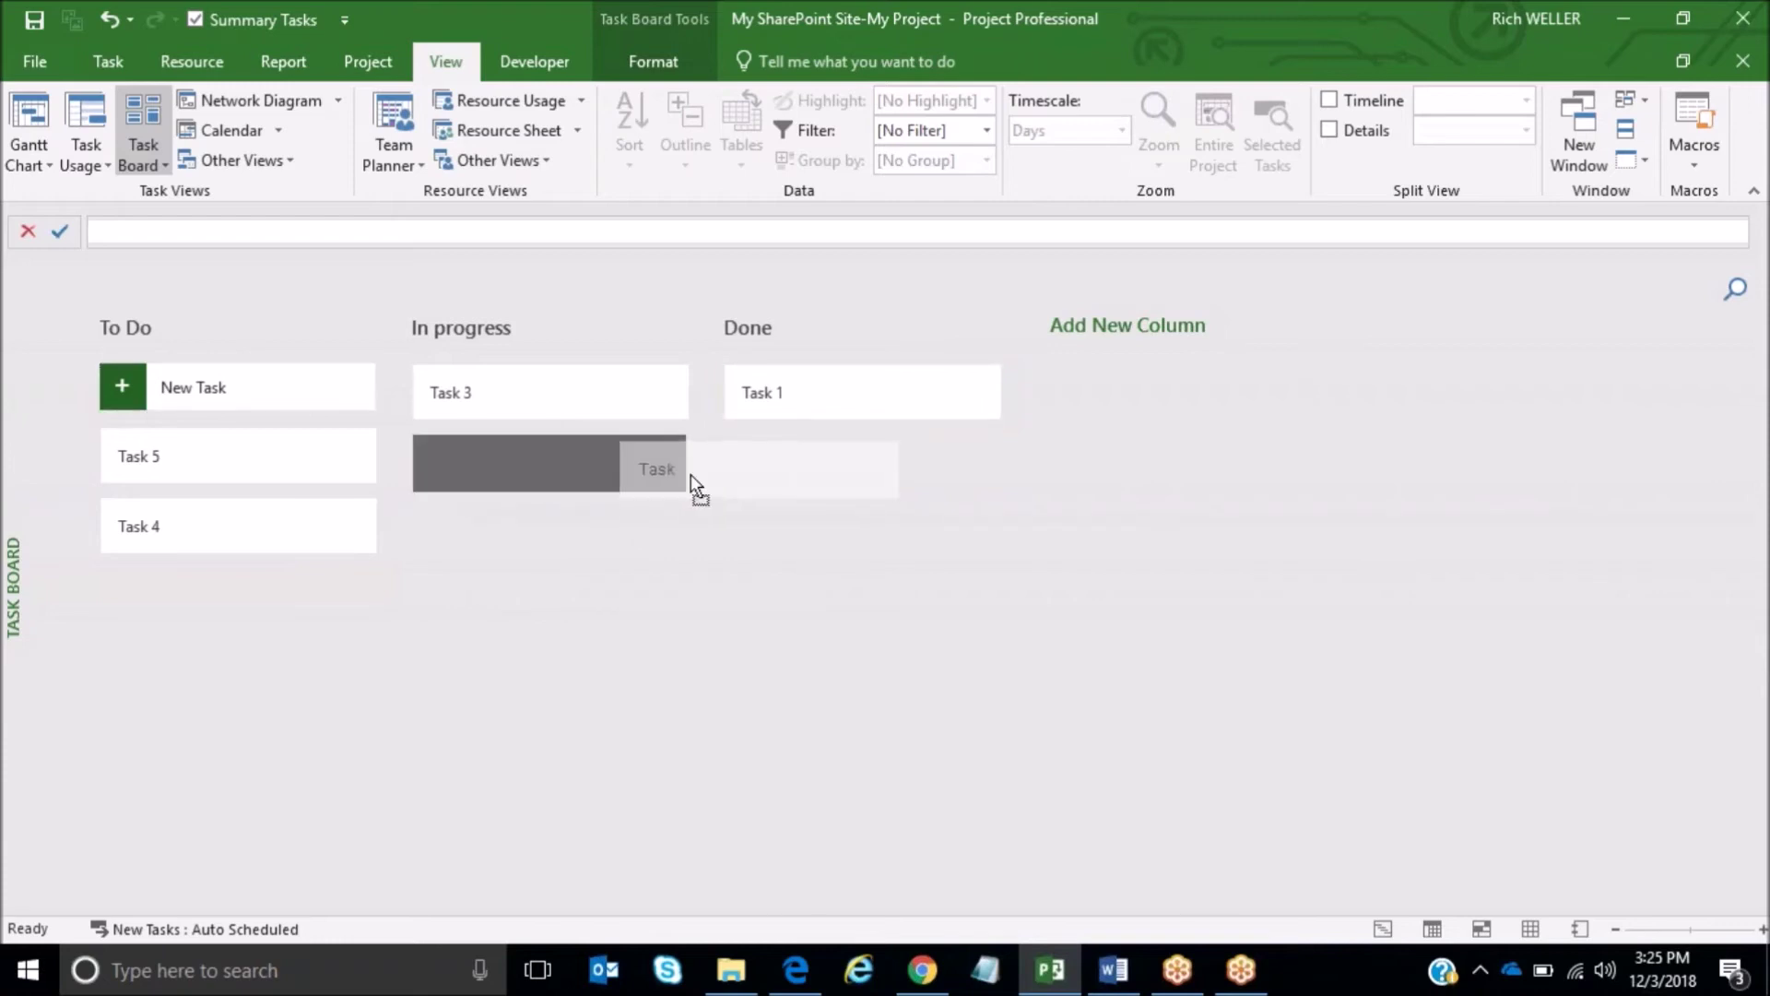
drag(783, 456, 776, 463)
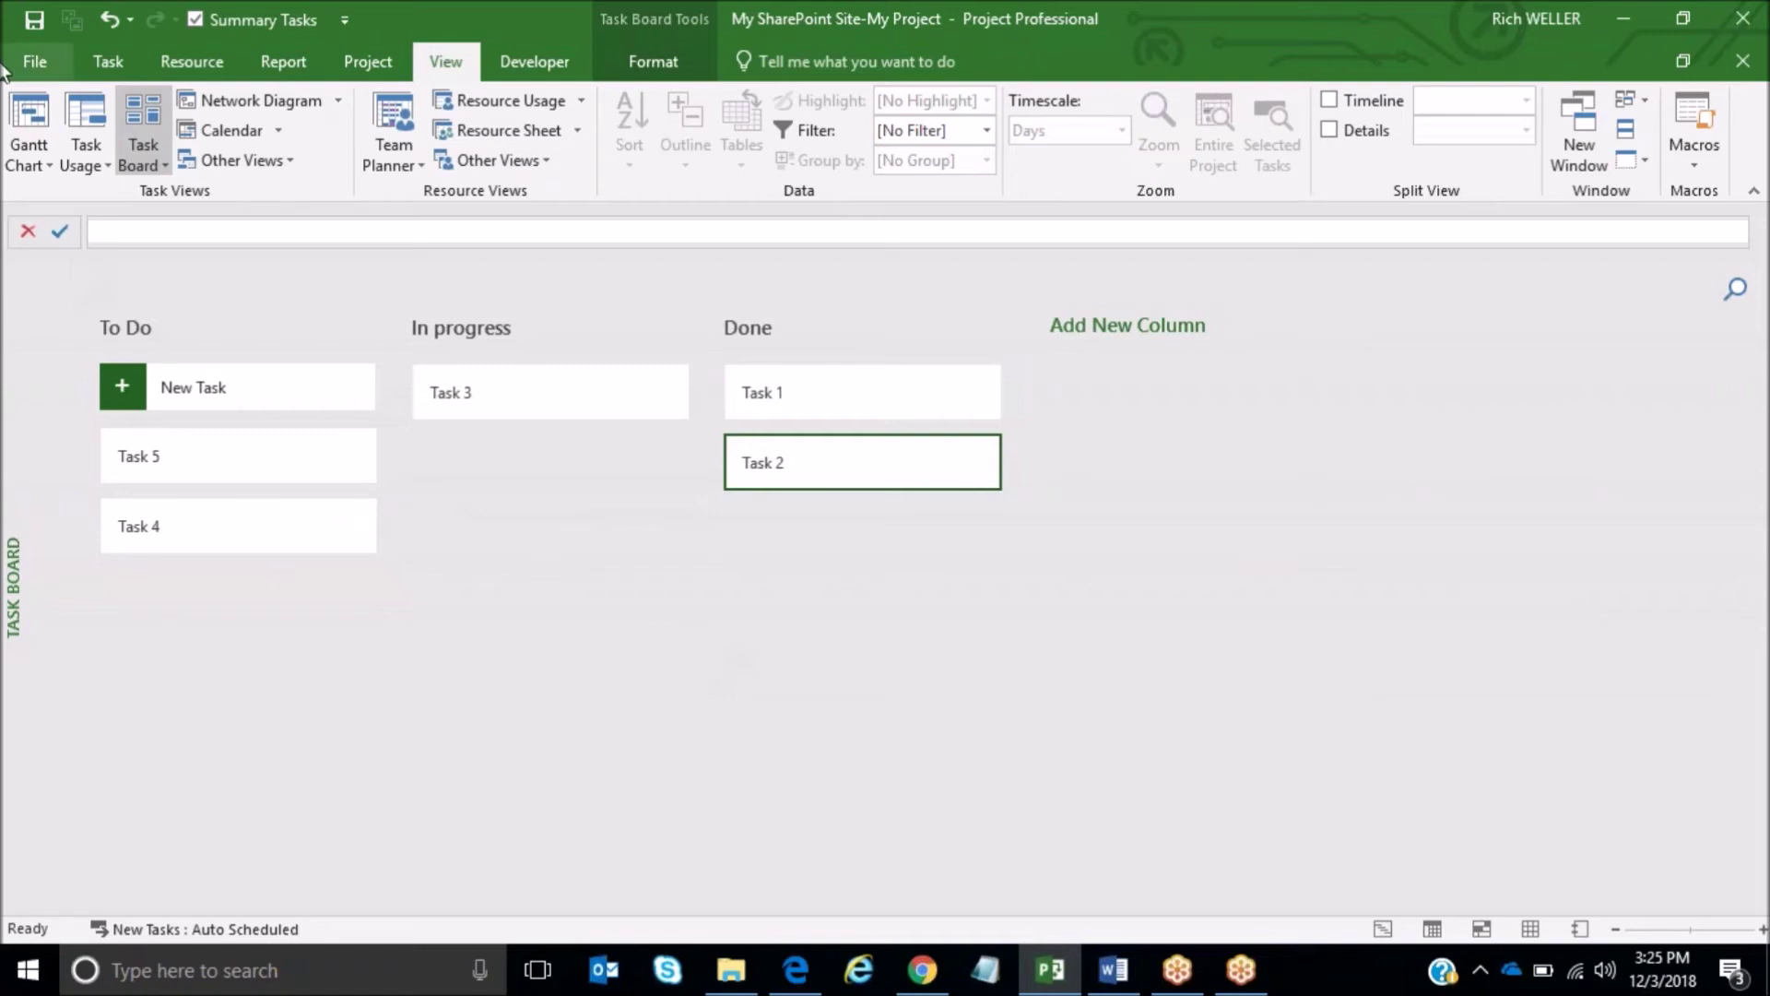
click(35, 22)
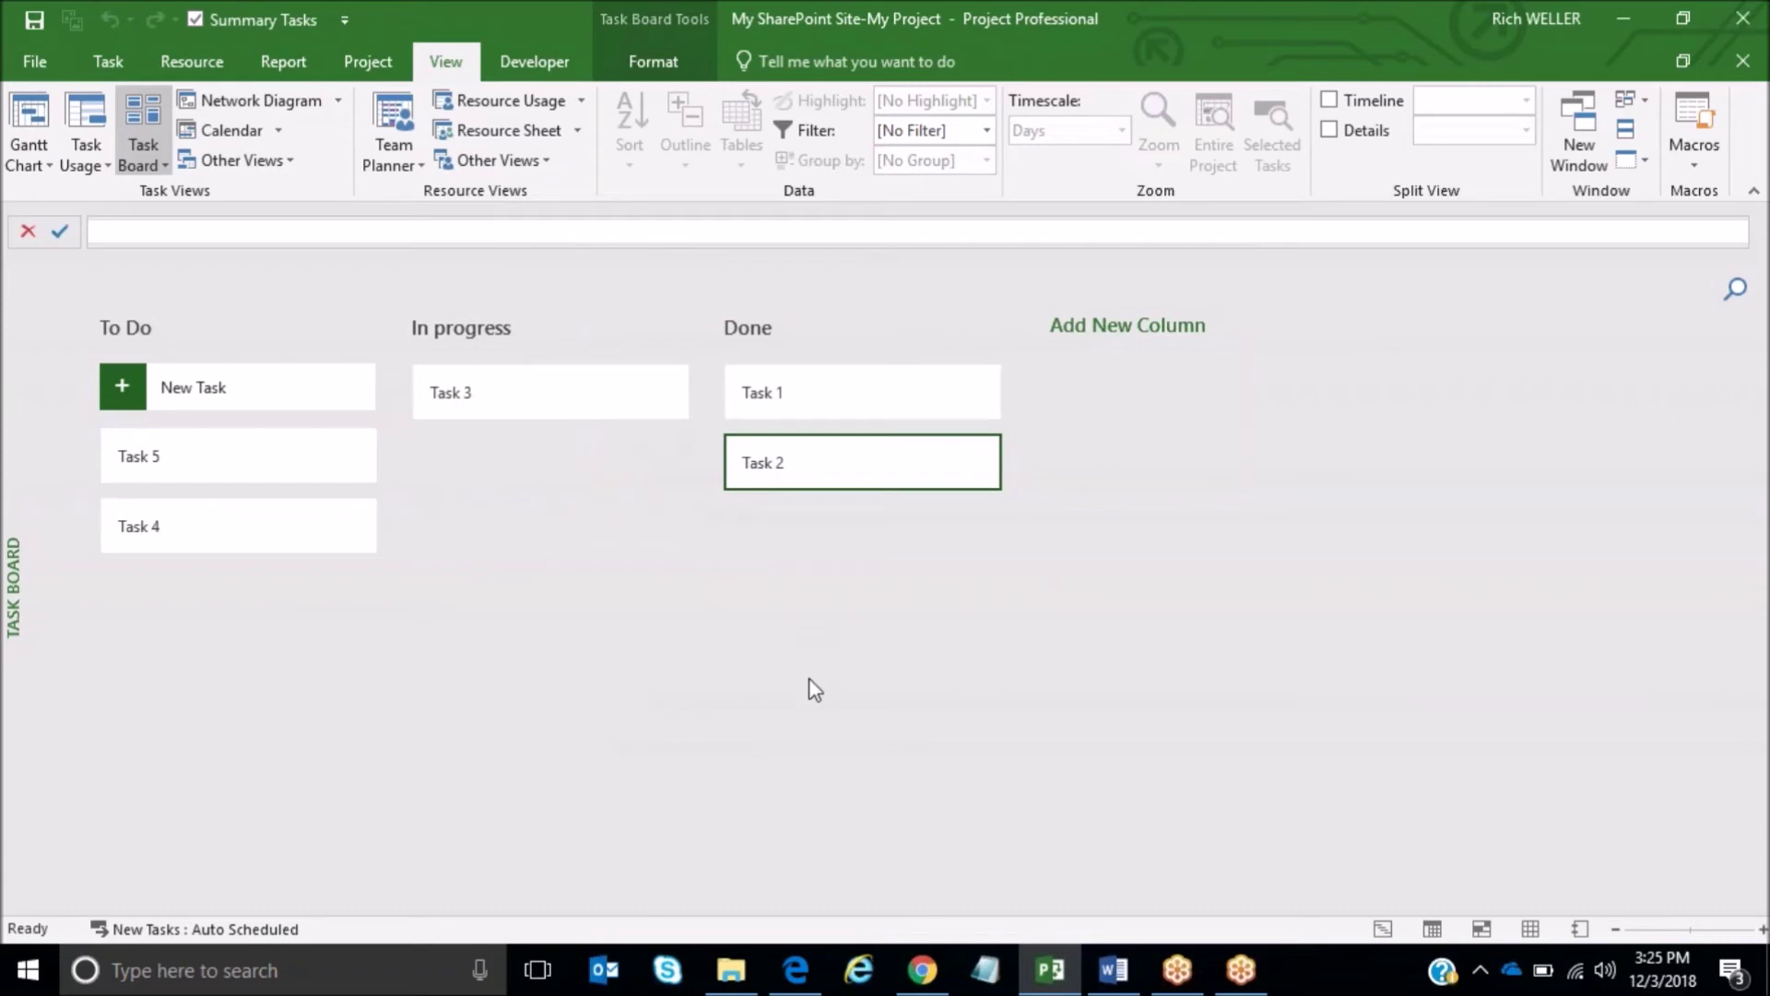
click(911, 980)
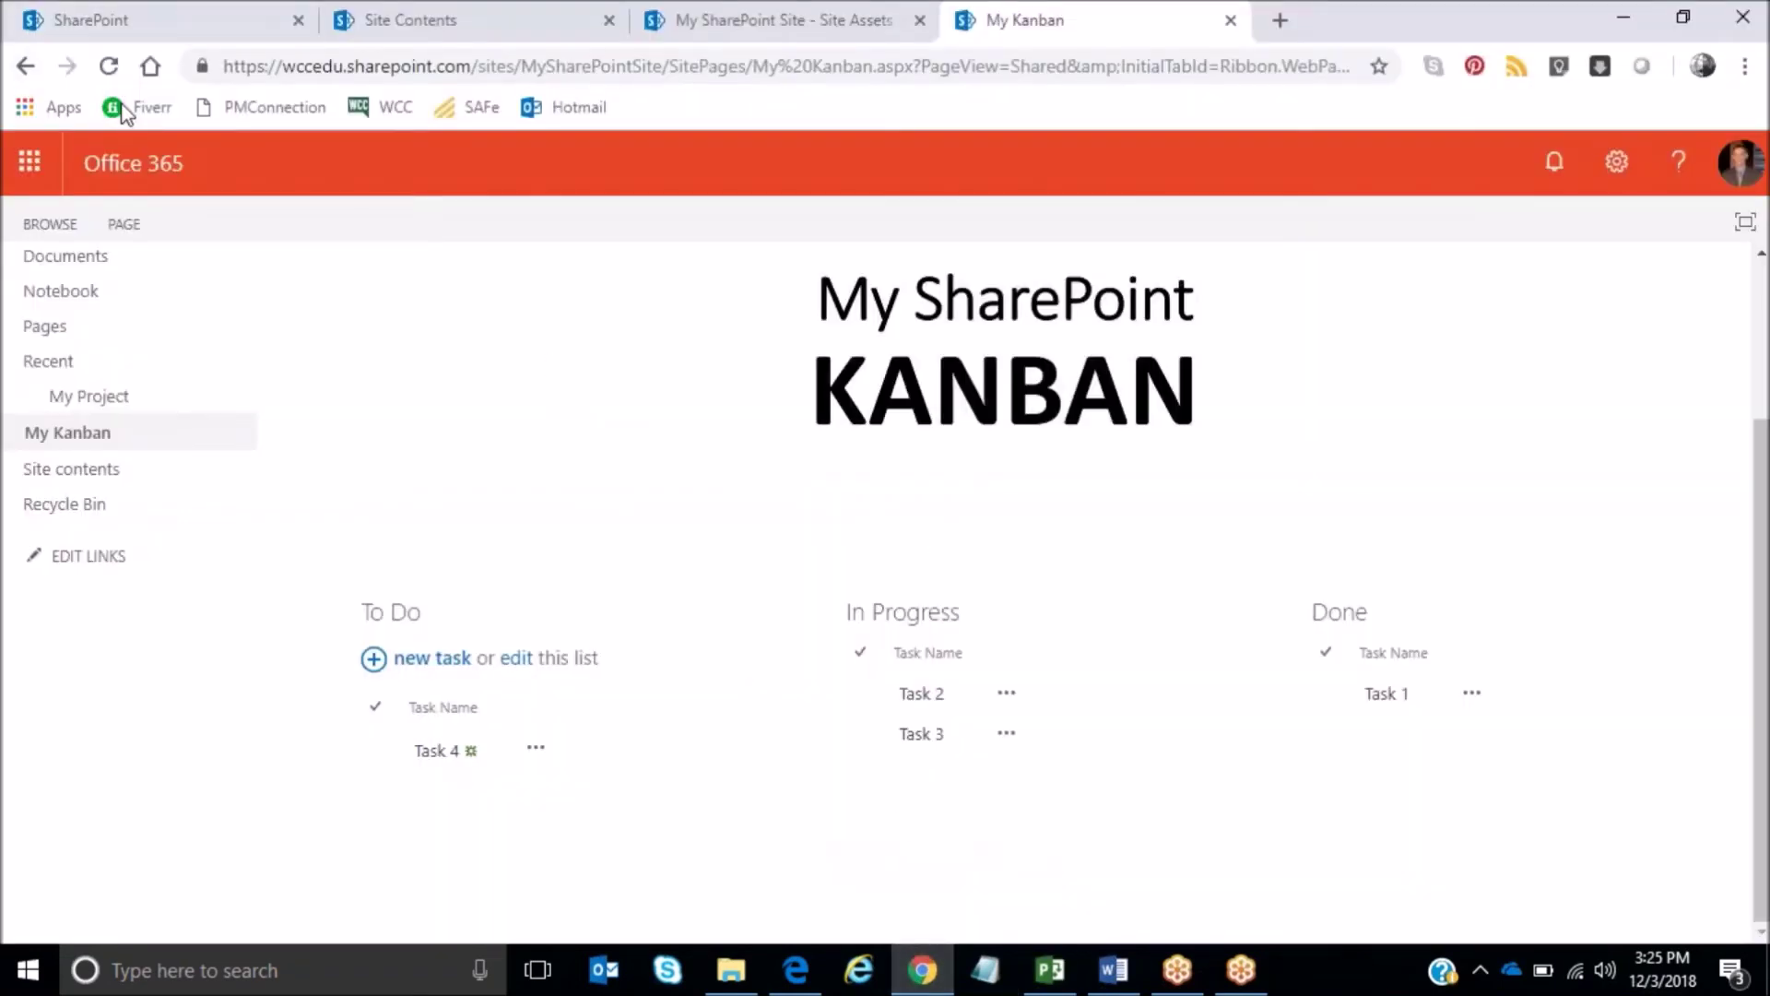
Step: Reload the My Kanban page and check that Task 5 is in To Do and Task 2 in Done
click(109, 67)
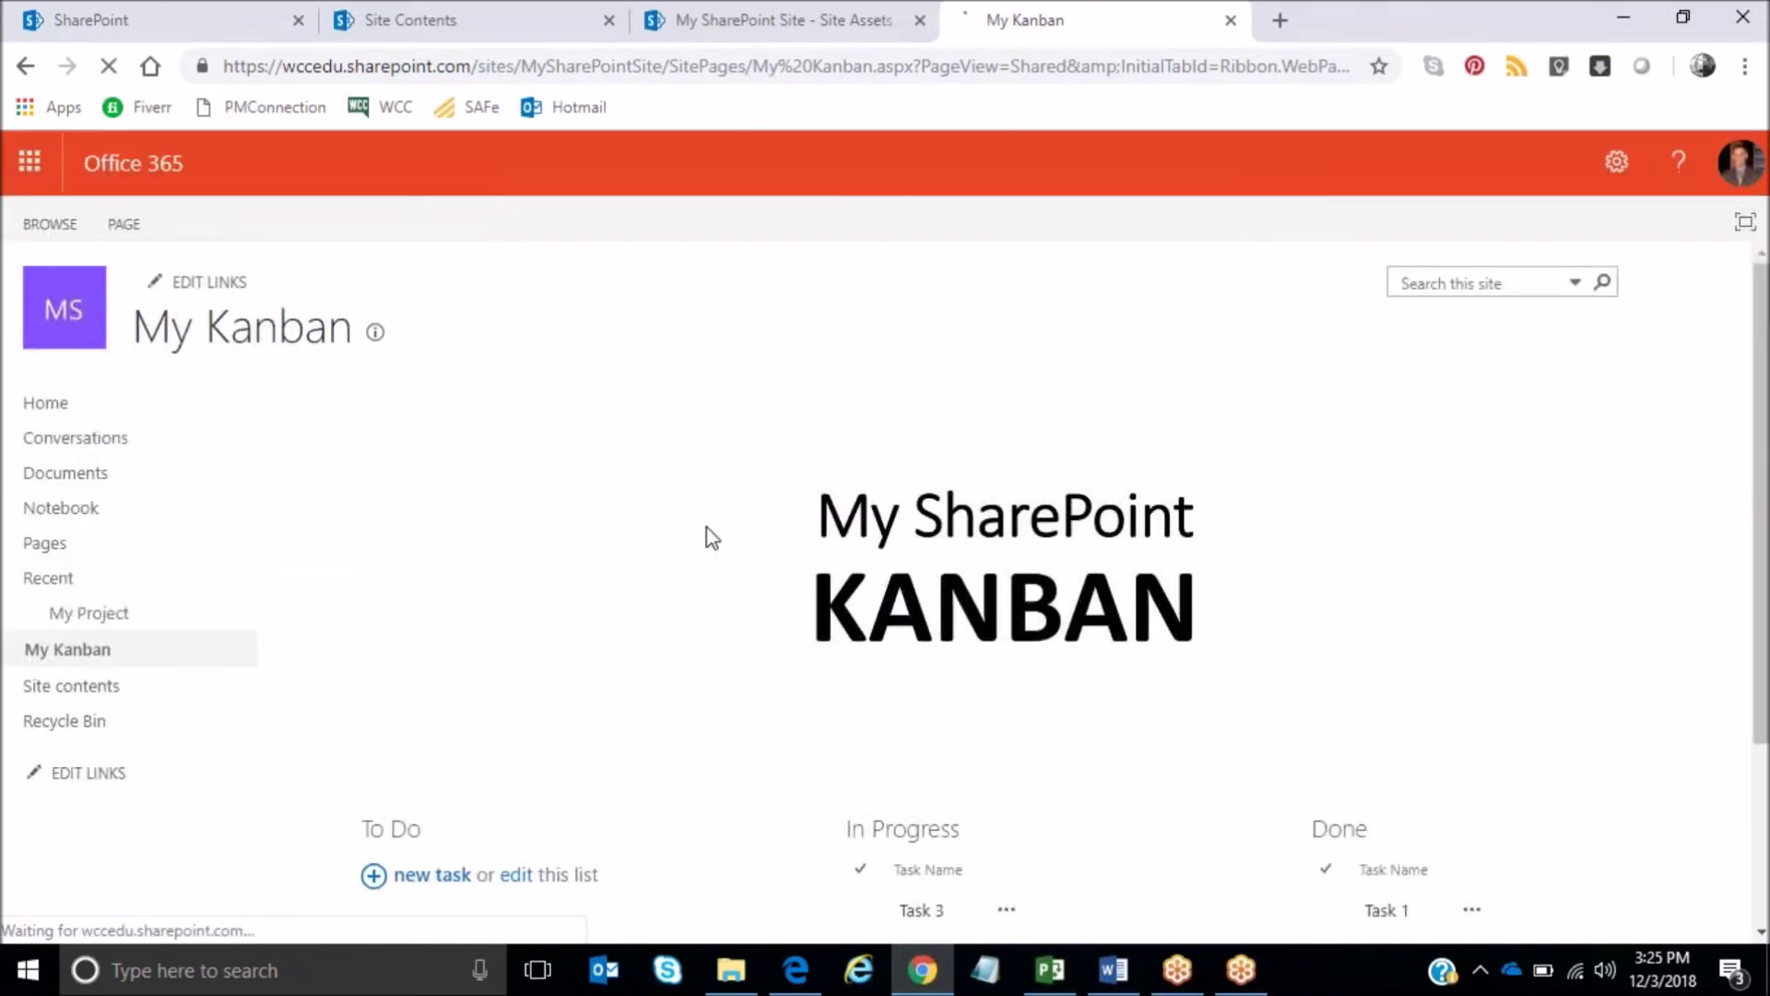
scroll(731, 557, down, 1)
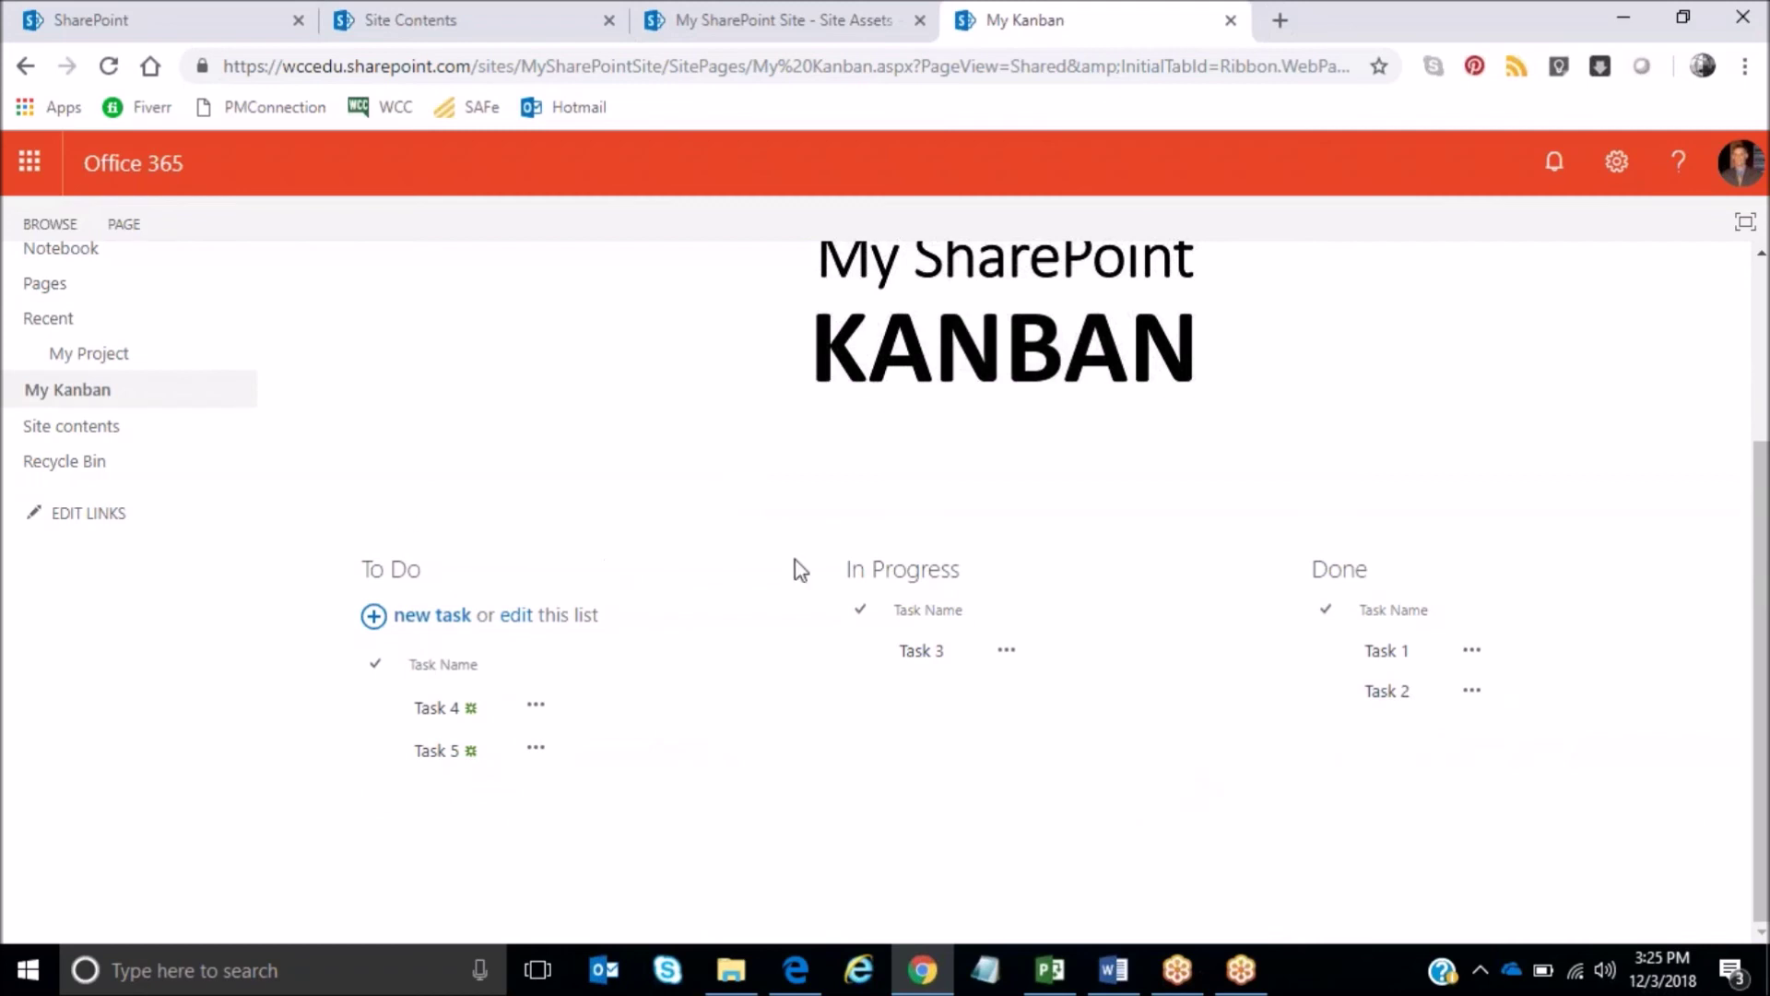
scroll(798, 572, up, 2)
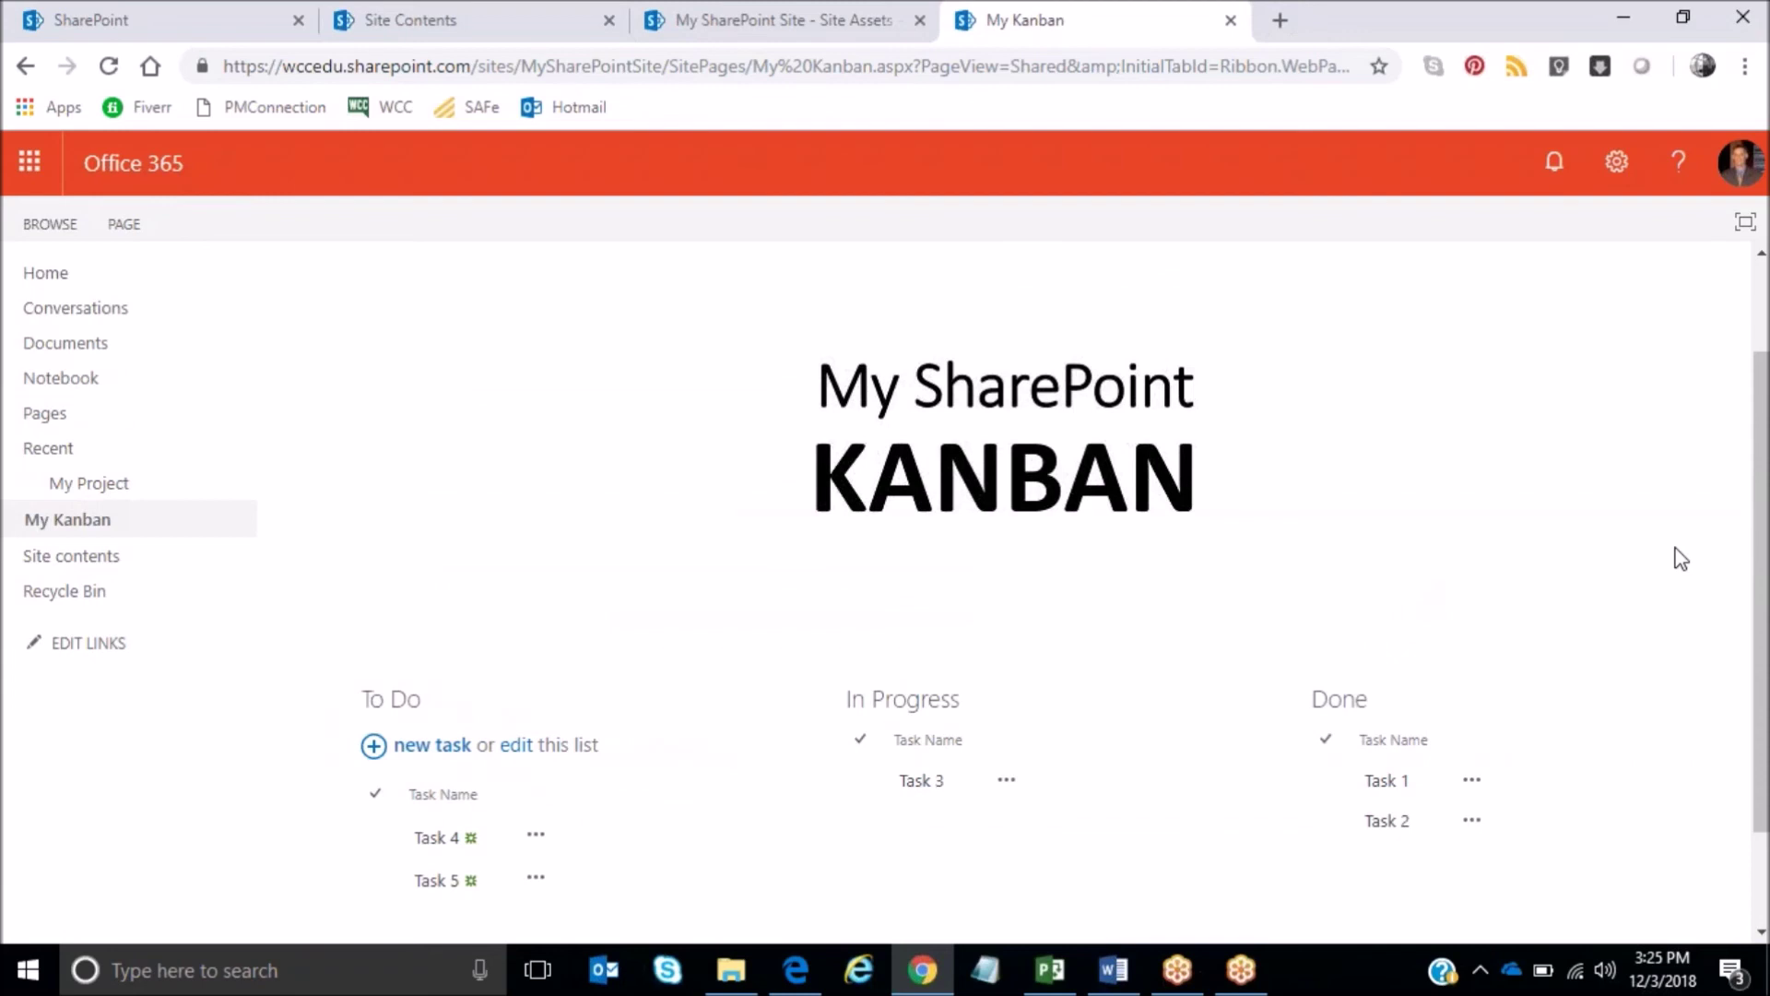